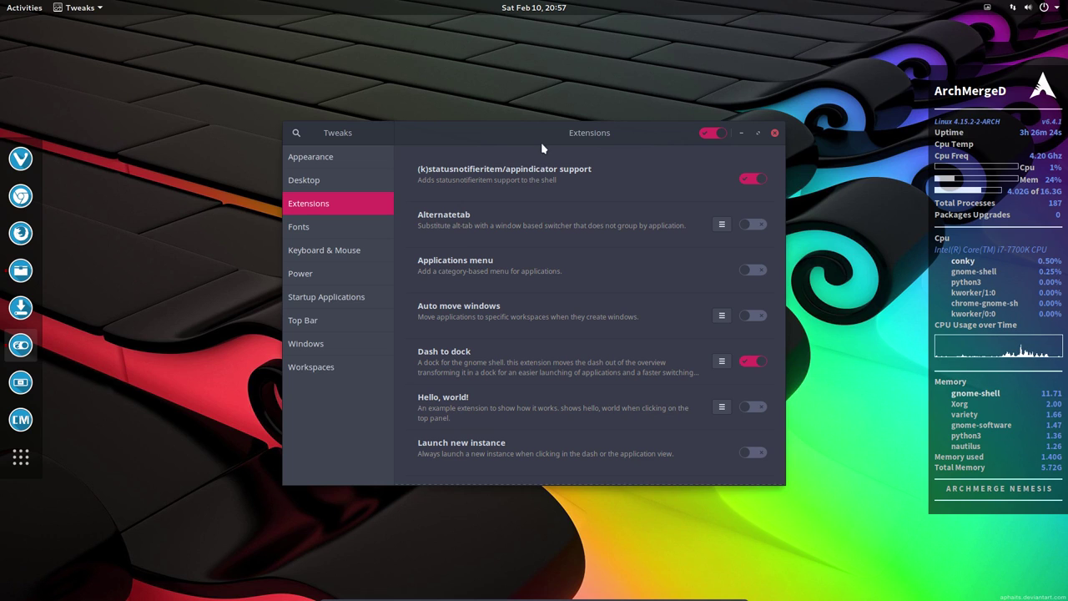
# Move the Tweaks window higher on the desktop and view the menu of the wallpaper indicator.
pyautogui.moveTo(569, 135); pyautogui.dragTo(544, 102)
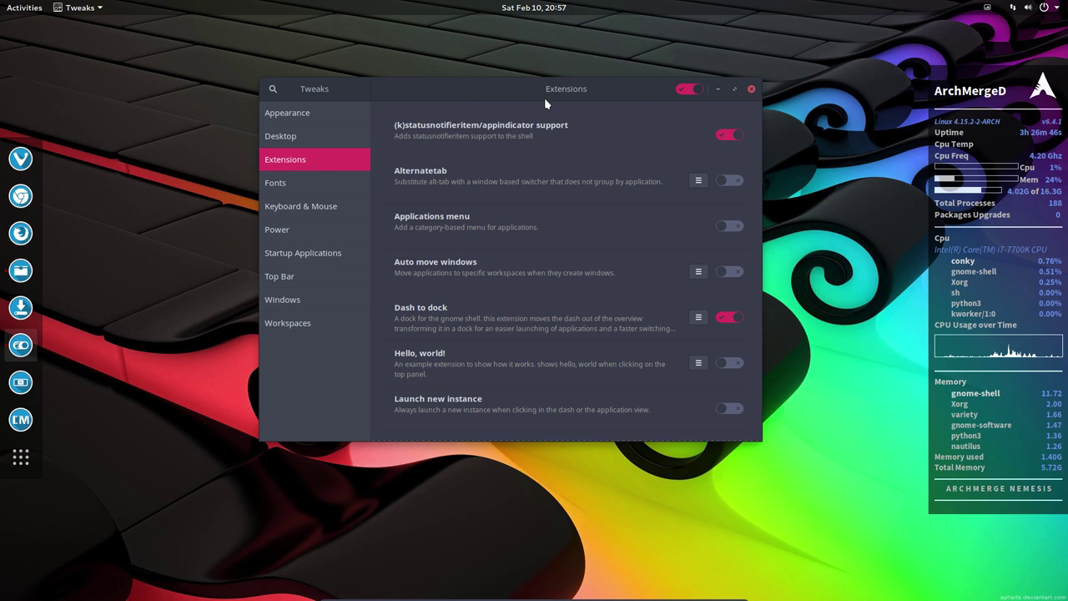
pyautogui.moveTo(545, 88); pyautogui.dragTo(530, 79)
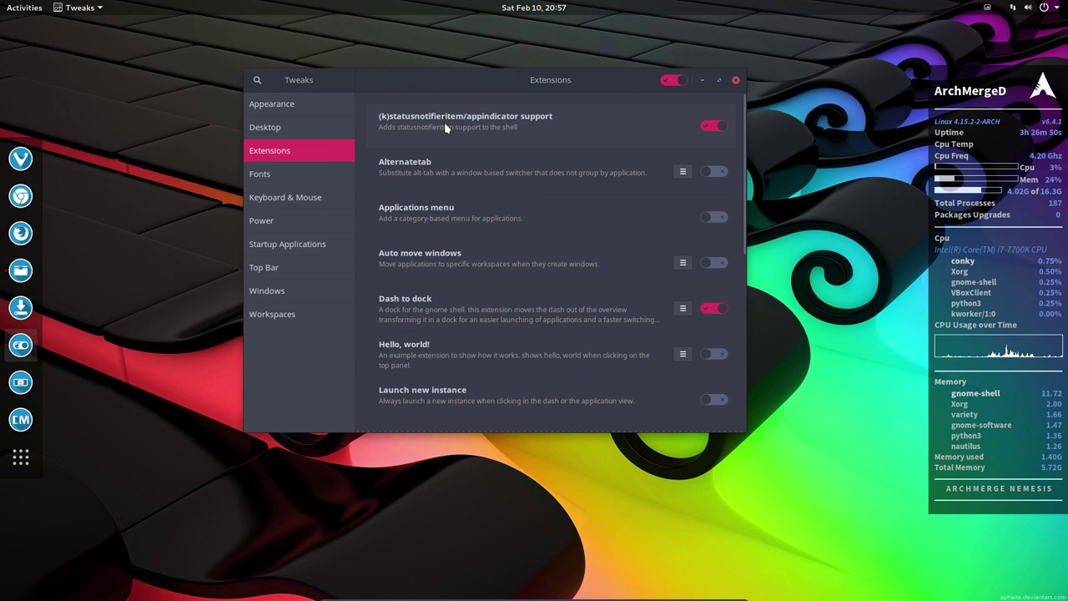
pyautogui.click(987, 10)
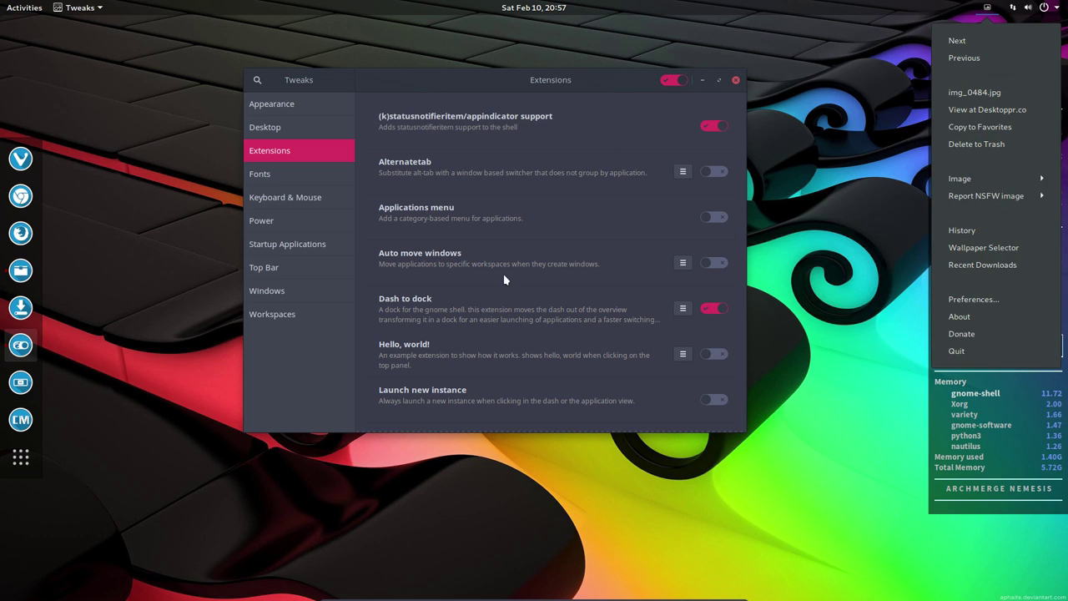
pyautogui.click(496, 313)
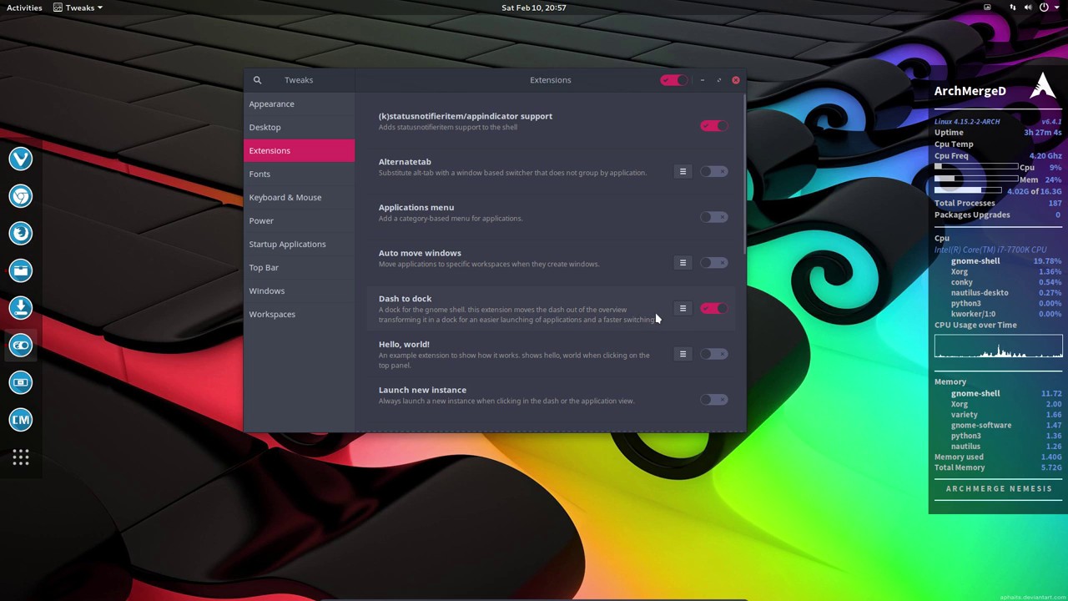
# Review the Dash to Dock settings and check the Activities overview with the extension disabled, re-enabling it for a second look at its settings.
pyautogui.click(682, 309)
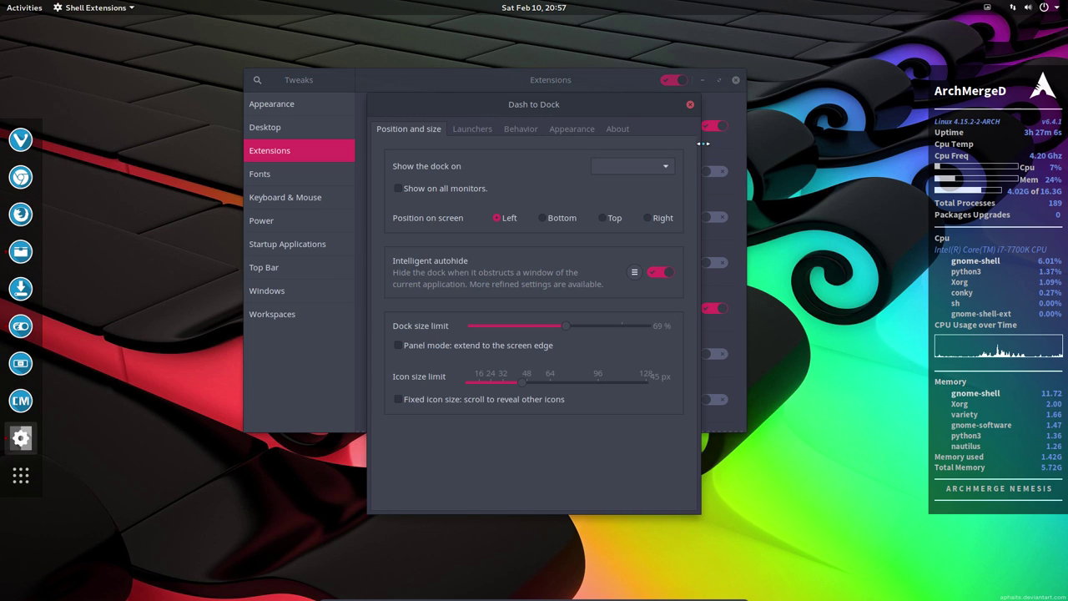
pyautogui.click(690, 107)
pyautogui.click(710, 307)
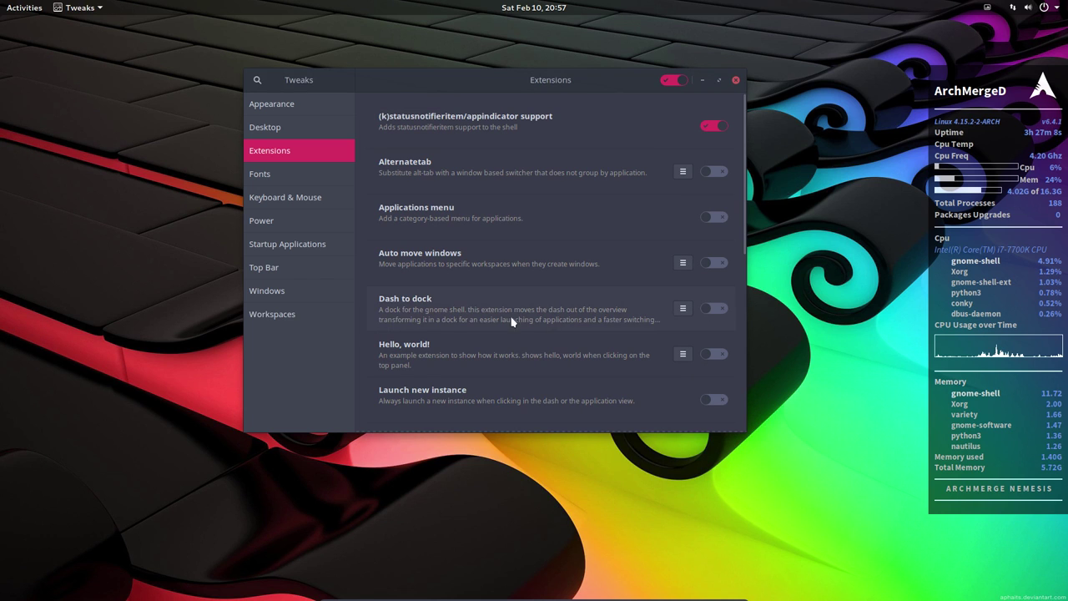
pyautogui.click(15, 8)
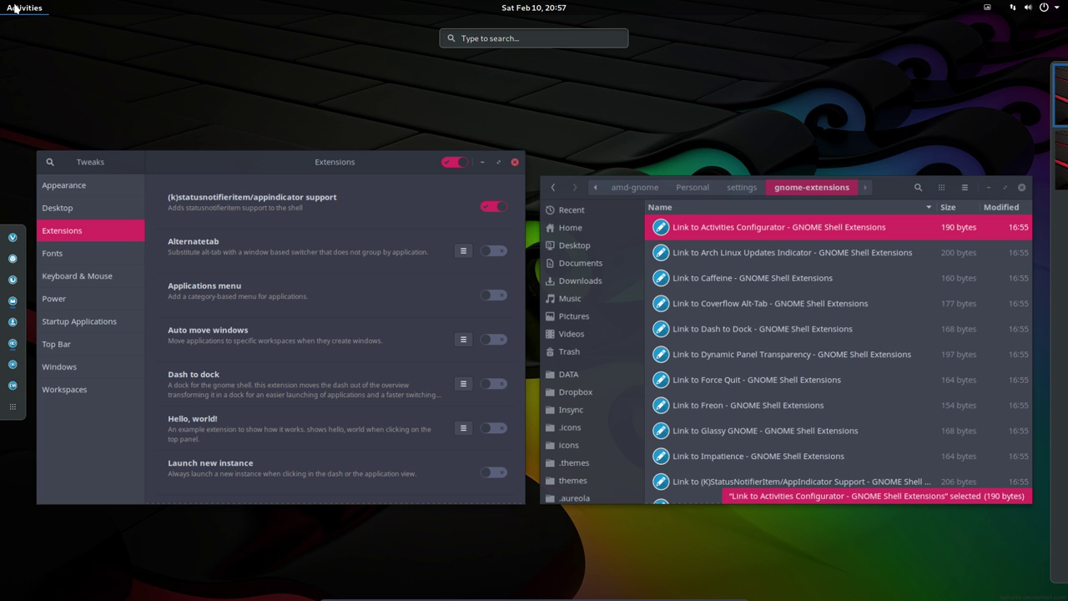
pyautogui.click(16, 8)
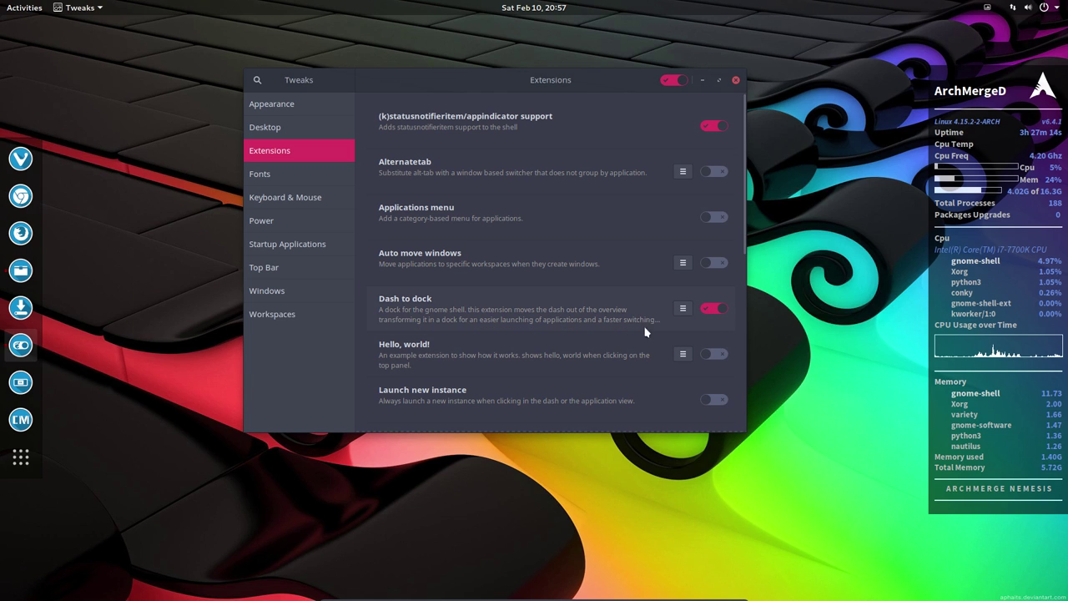
pyautogui.click(682, 308)
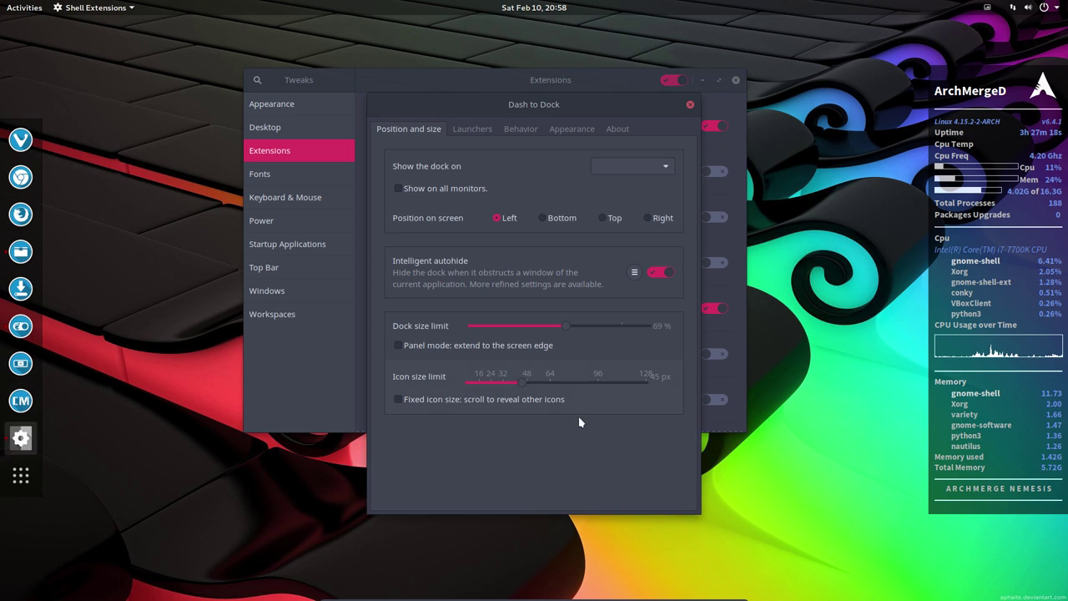
pyautogui.click(689, 105)
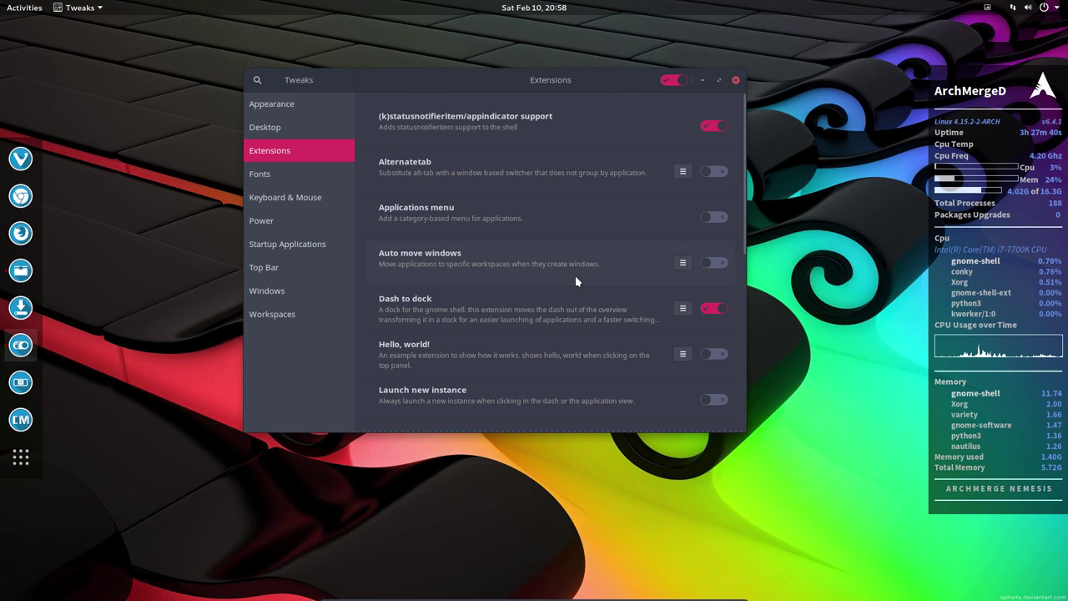
# Switch to Firefox, search the web for "gnome extensions" and open the GNOME Shell Extensions site.
pyautogui.click(22, 234)
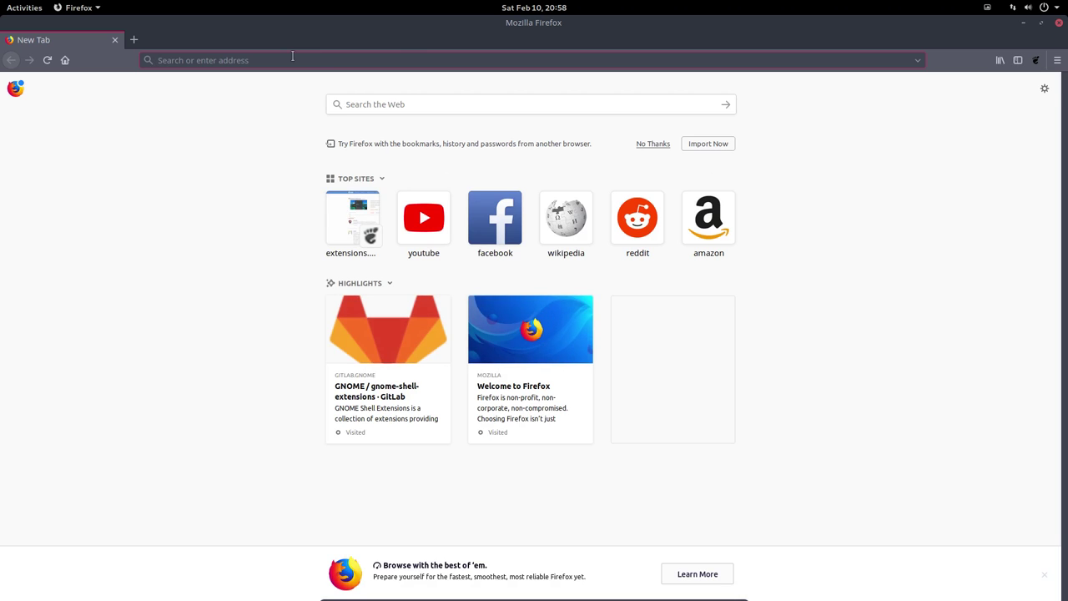
pyautogui.click(293, 60)
pyautogui.write('gnome')
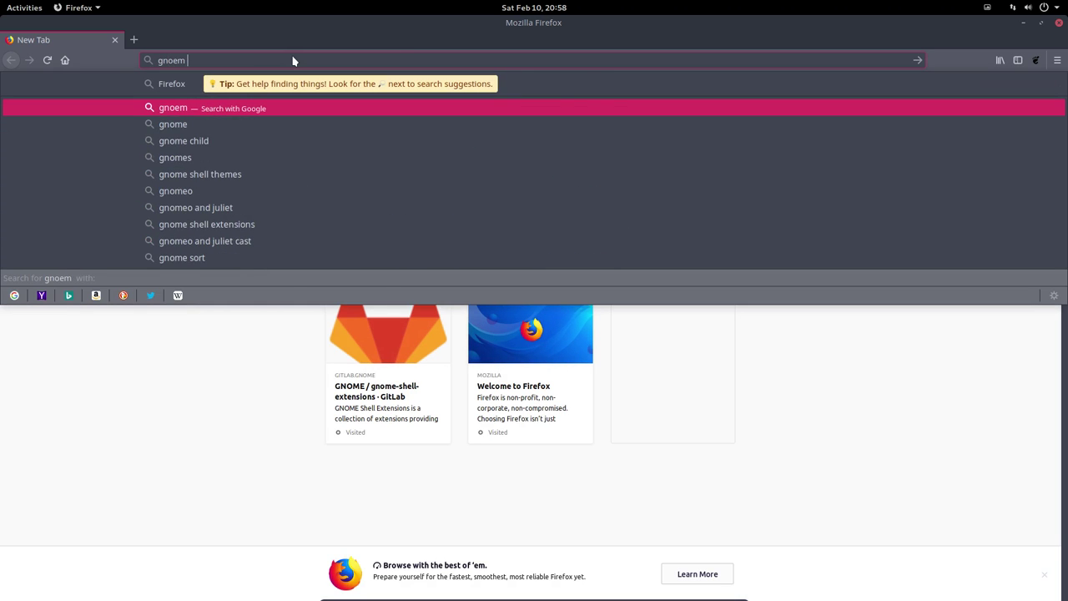
pyautogui.press('BackSpace')
pyautogui.press('BackSpace')
pyautogui.write('me ext')
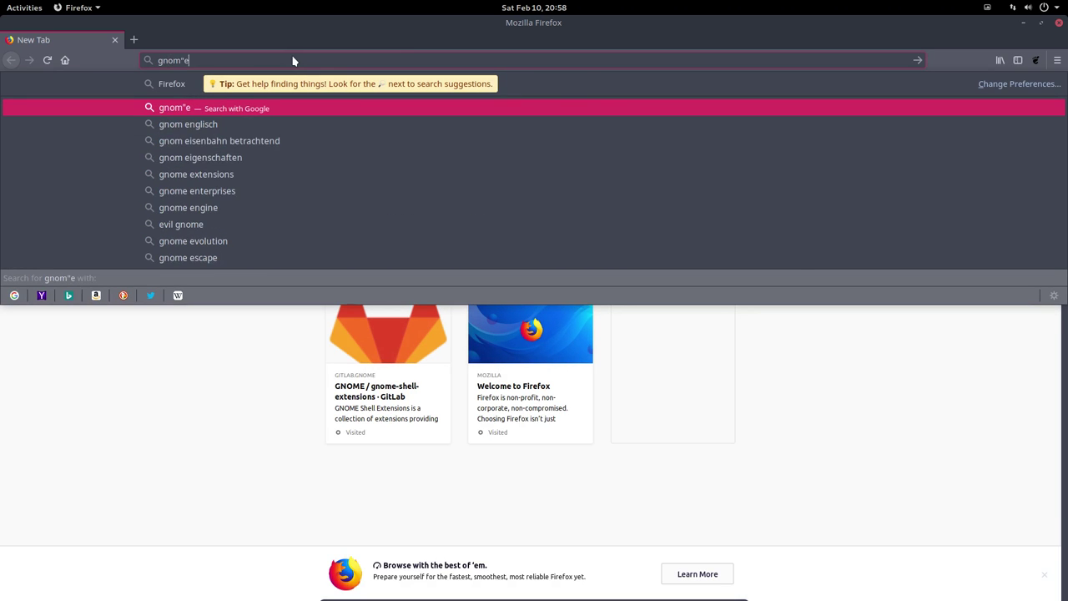
pyautogui.write('ensions')
pyautogui.press('Return')
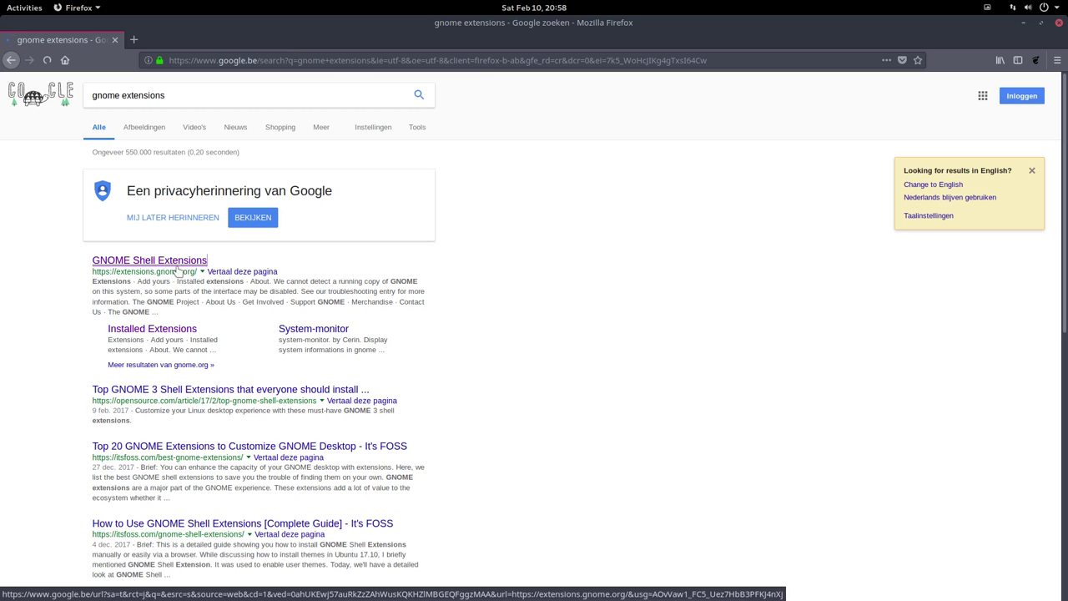
pyautogui.click(191, 264)
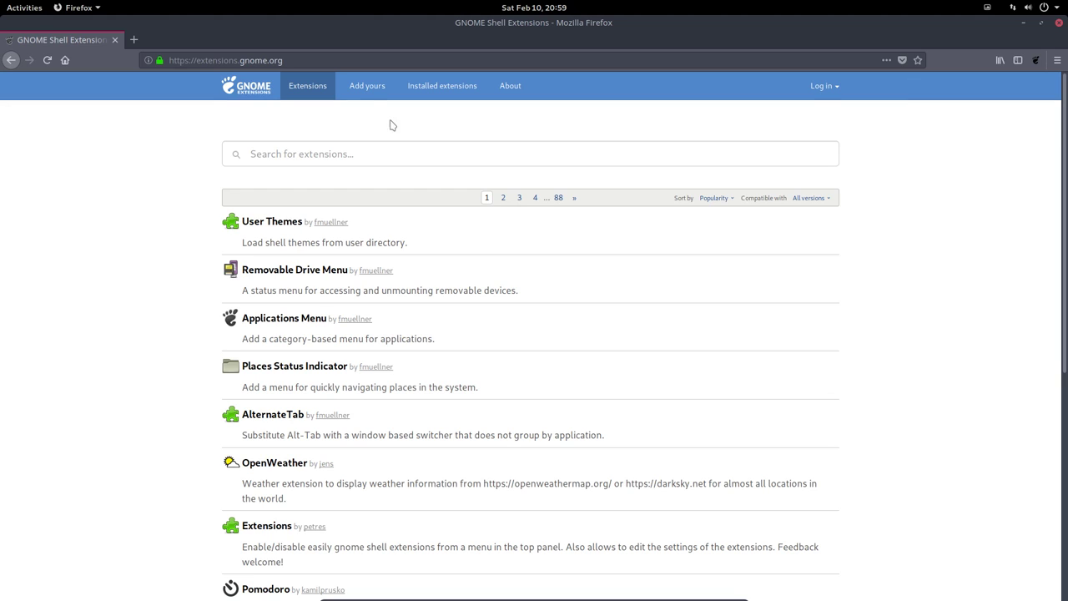
# Open the site's list of installed extensions and switch Dash to Dock off and back on.
pyautogui.click(450, 86)
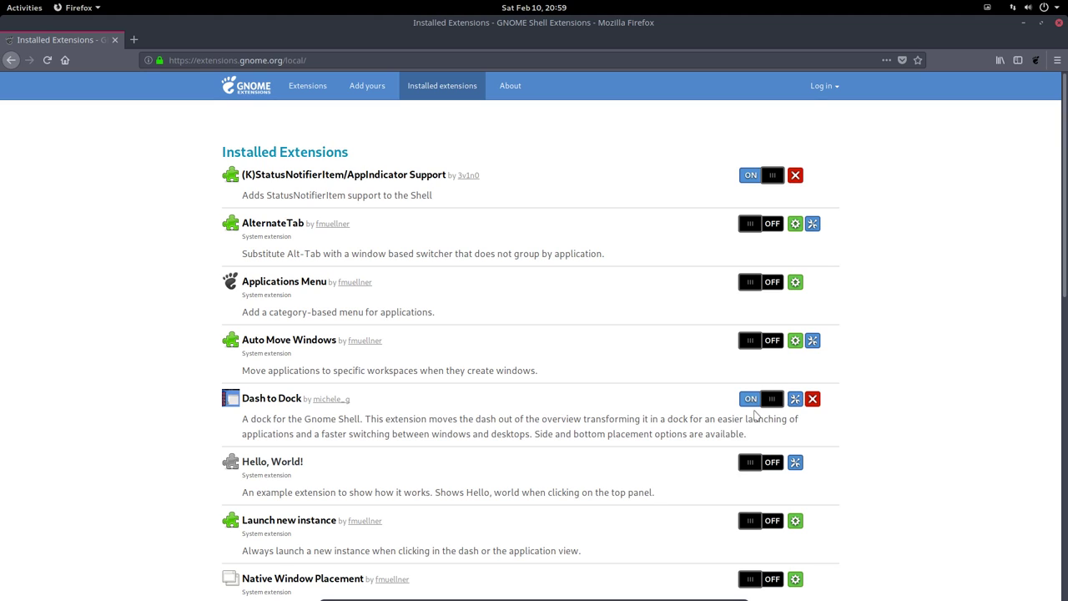
pyautogui.click(756, 405)
pyautogui.click(774, 403)
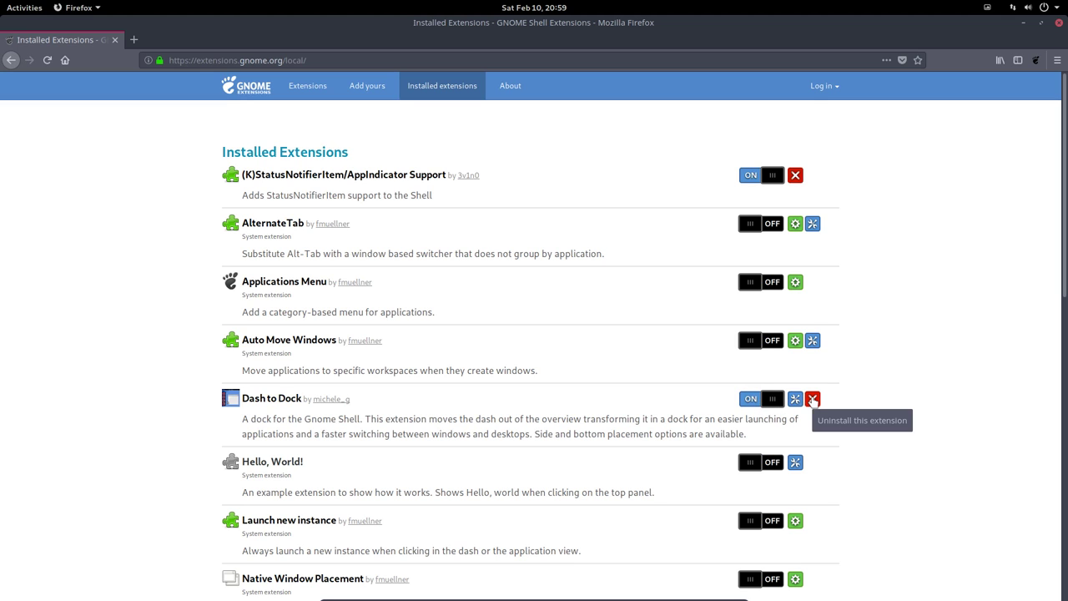
# Look through the rest of the installed extensions and minimize Firefox.
pyautogui.scroll(-4, 570, 385)
pyautogui.scroll(-4, 571, 385)
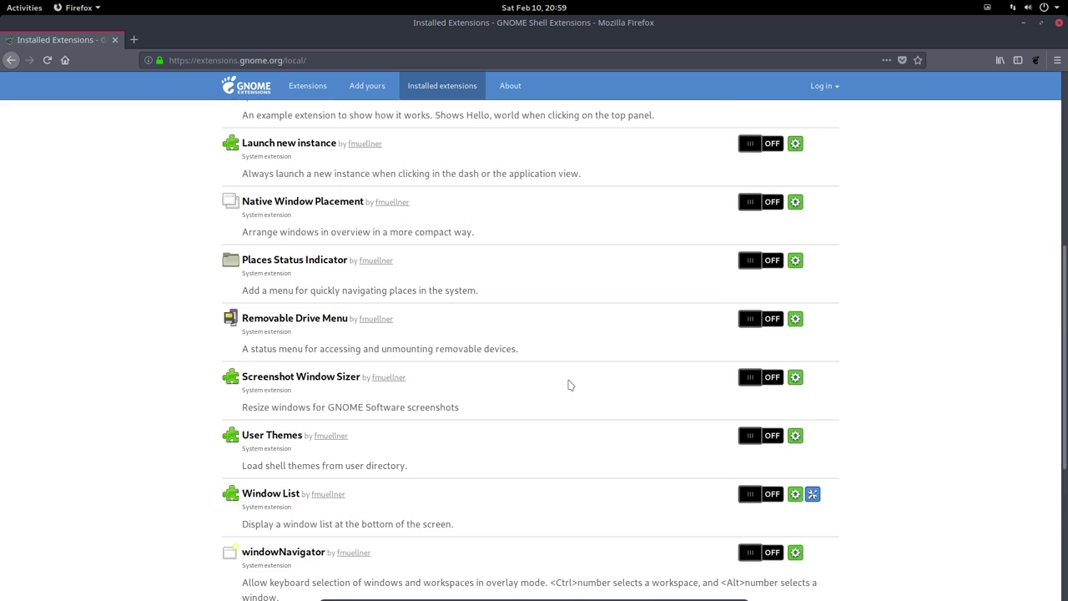
pyautogui.press('F5')
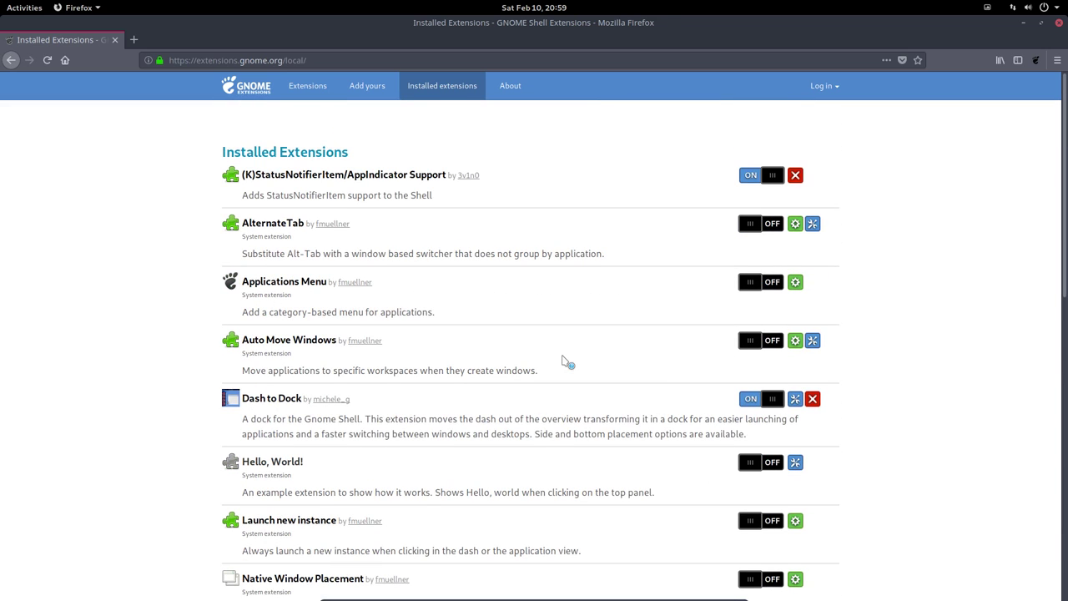
pyautogui.click(1028, 25)
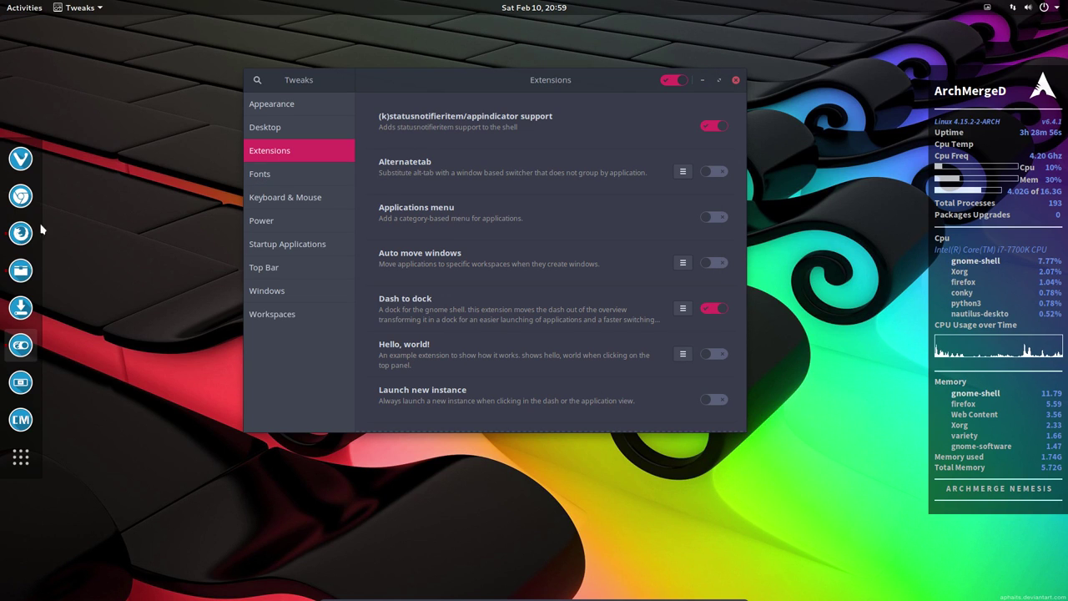
# Switch to Files, open Home in a new window in the middle of the desktop, and minimize the gnome-extensions window.
pyautogui.click(20, 272)
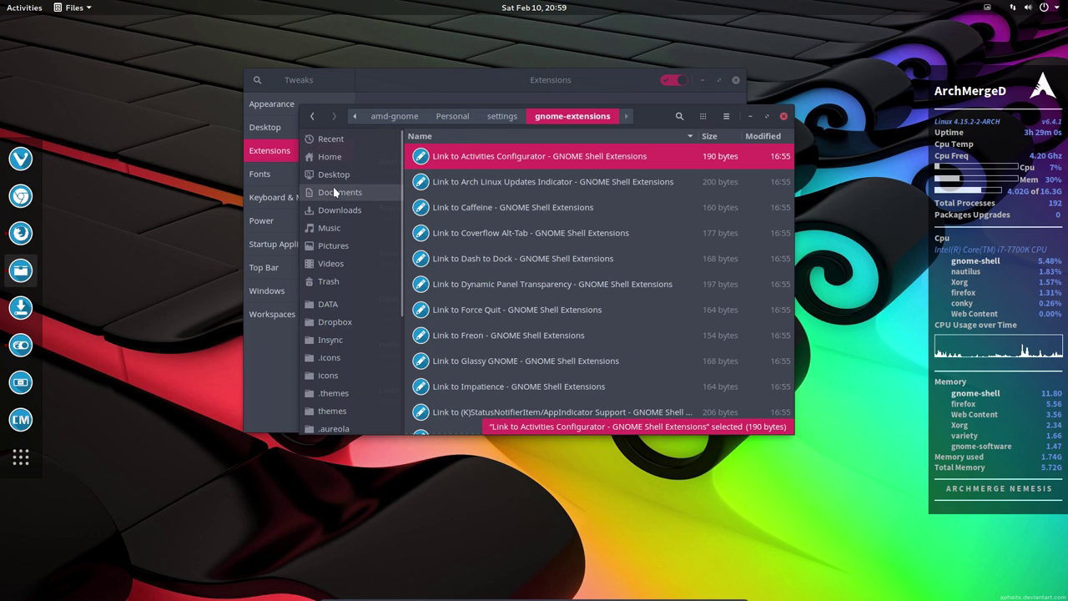
pyautogui.rightClick(367, 162)
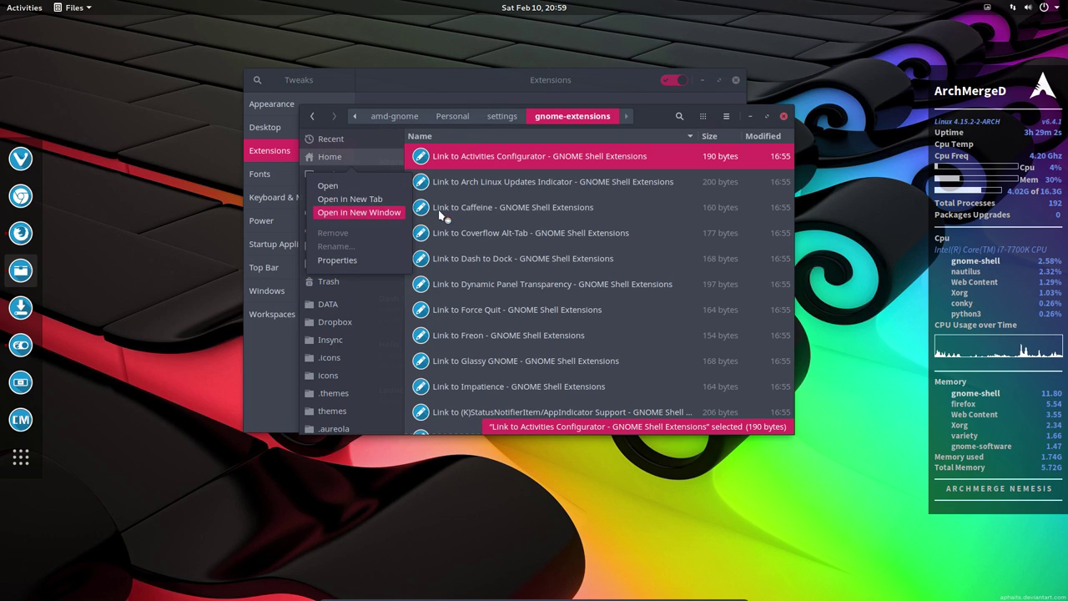
pyautogui.click(371, 211)
pyautogui.click(750, 117)
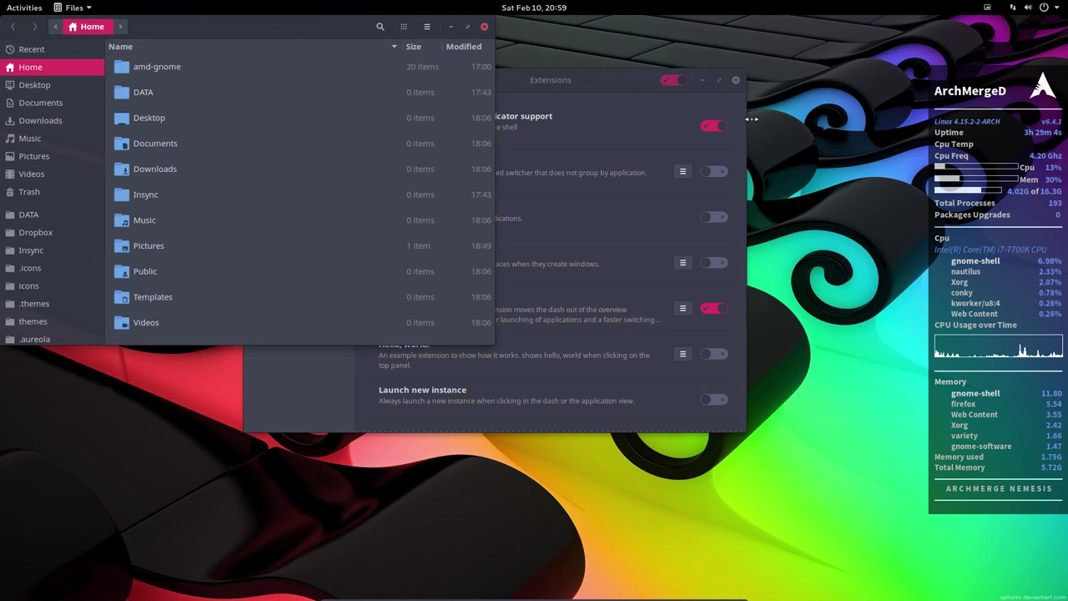
pyautogui.moveTo(216, 34); pyautogui.dragTo(504, 142)
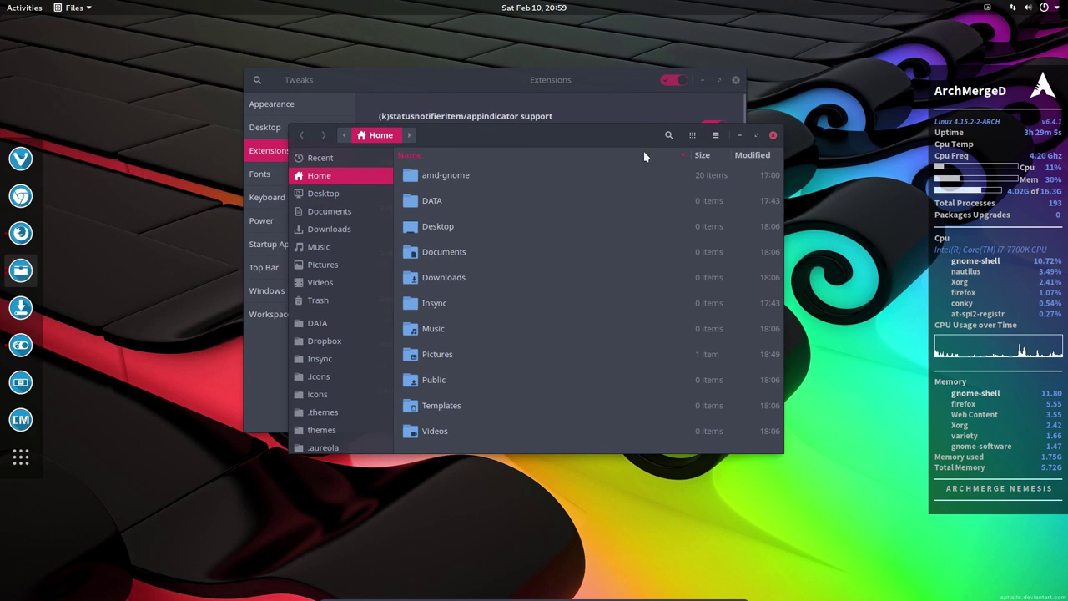
# Show the Home folder as an icon grid with hidden files displayed.
pyautogui.click(715, 136)
pyautogui.click(693, 136)
pyautogui.click(692, 136)
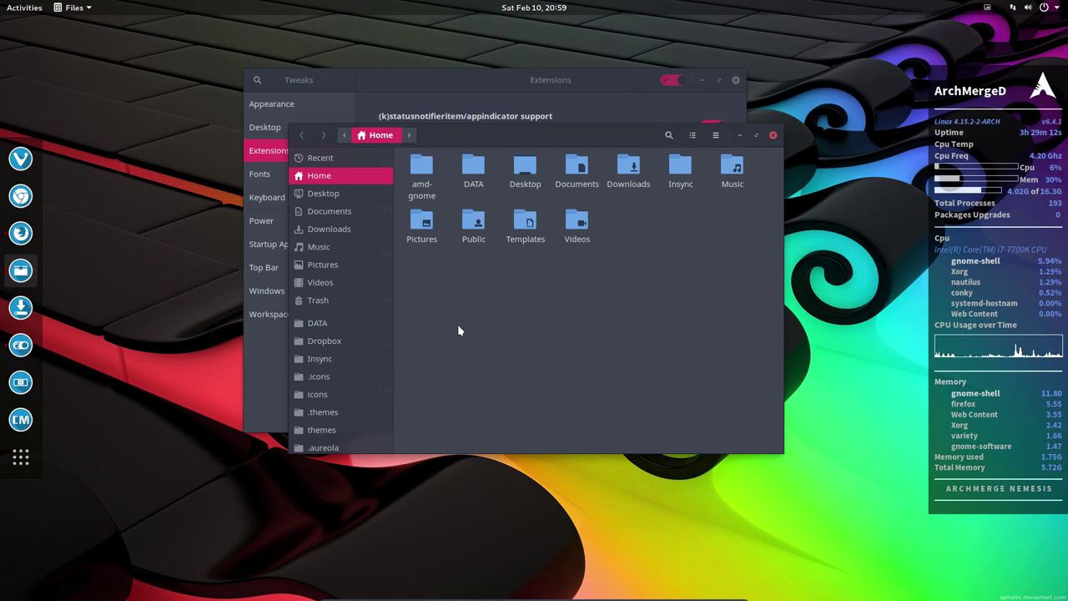
pyautogui.hotkey('ctrl', 'h')
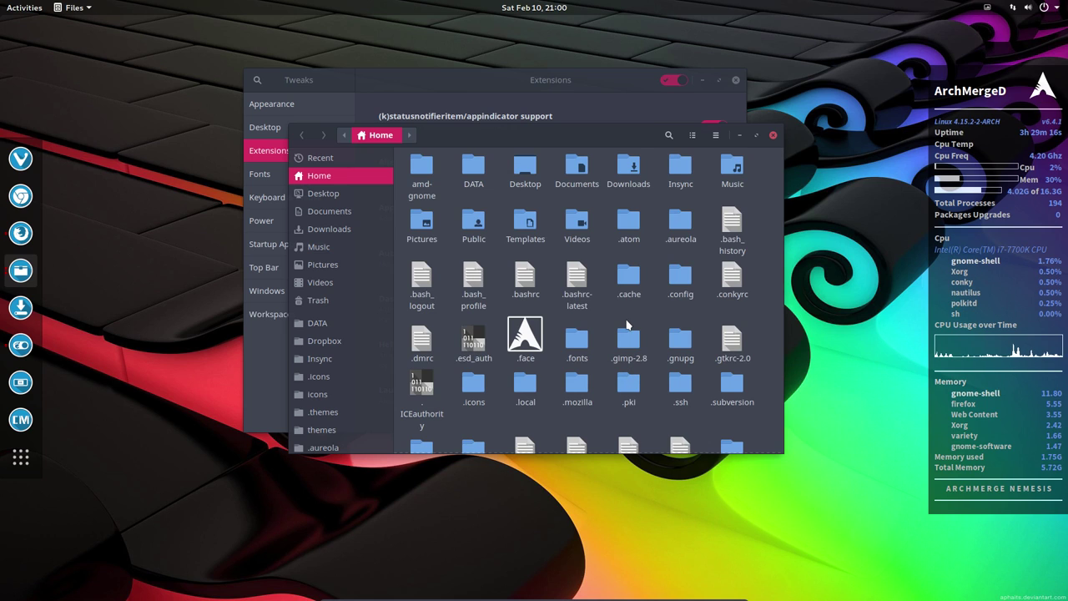
# Navigate from Home to the .local/share/gnome-shell/extensions folder.
pyautogui.click(676, 280)
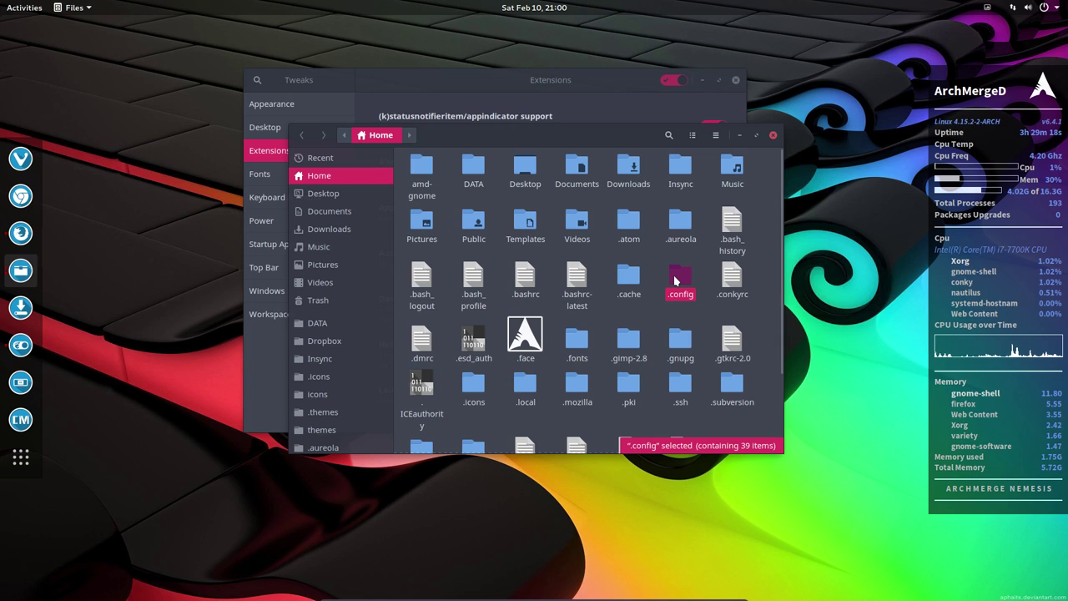
pyautogui.click(532, 387)
pyautogui.doubleClick(534, 388)
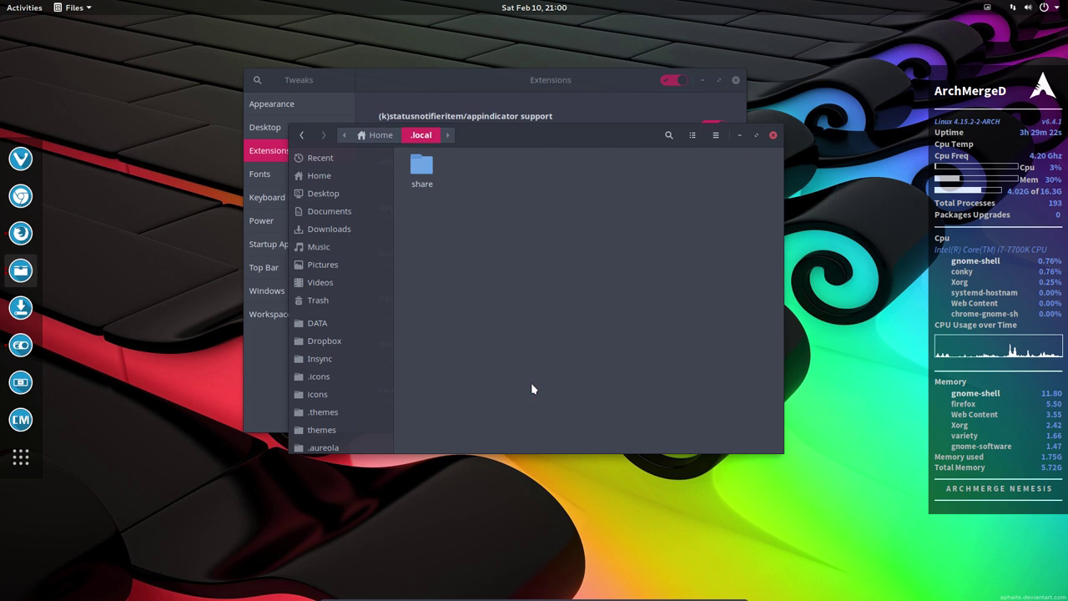
pyautogui.doubleClick(426, 167)
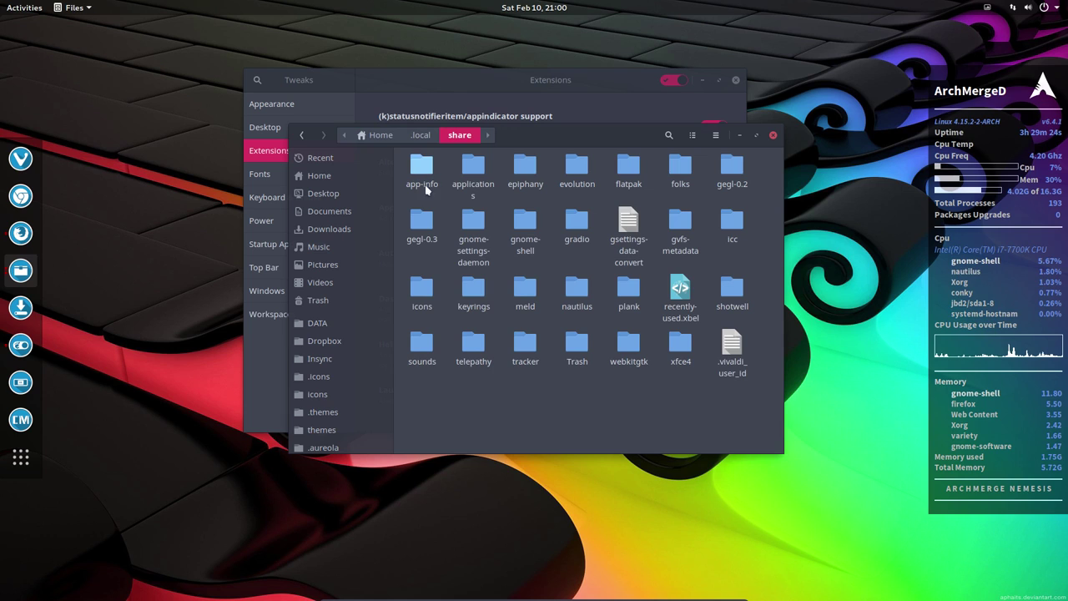
pyautogui.doubleClick(524, 221)
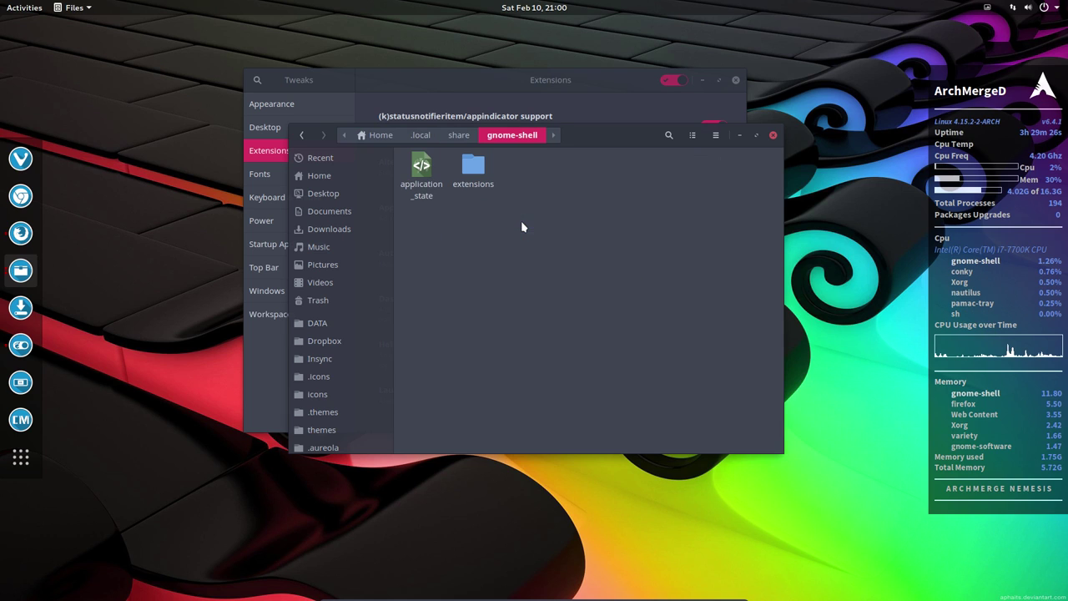
pyautogui.doubleClick(473, 172)
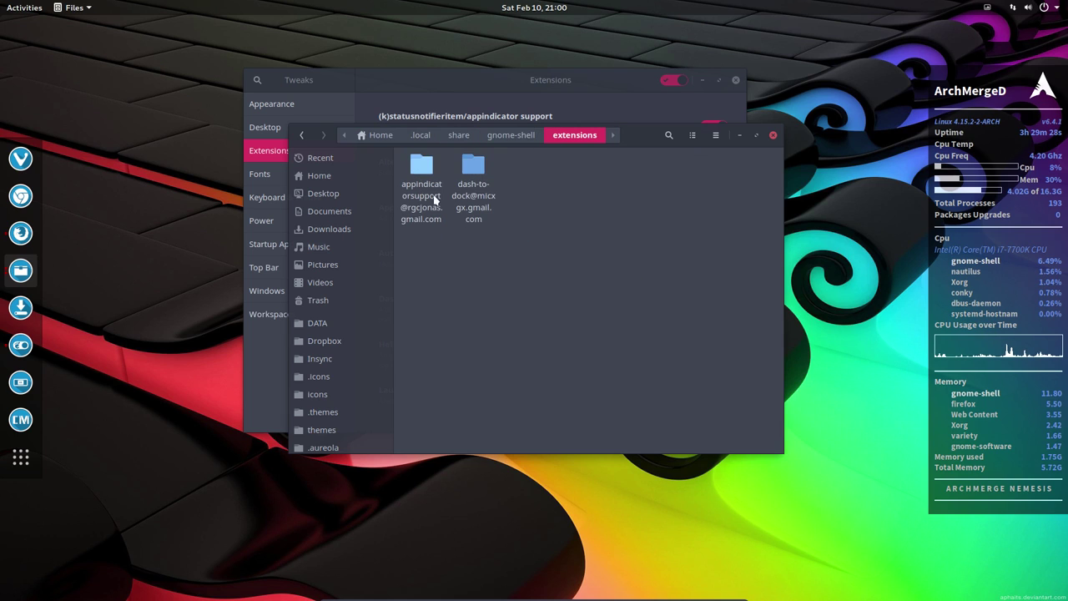
# Examine the contents of the Dash to Dock extension folder and open the AppIndicator support extension folder.
pyautogui.click(425, 169)
pyautogui.click(470, 168)
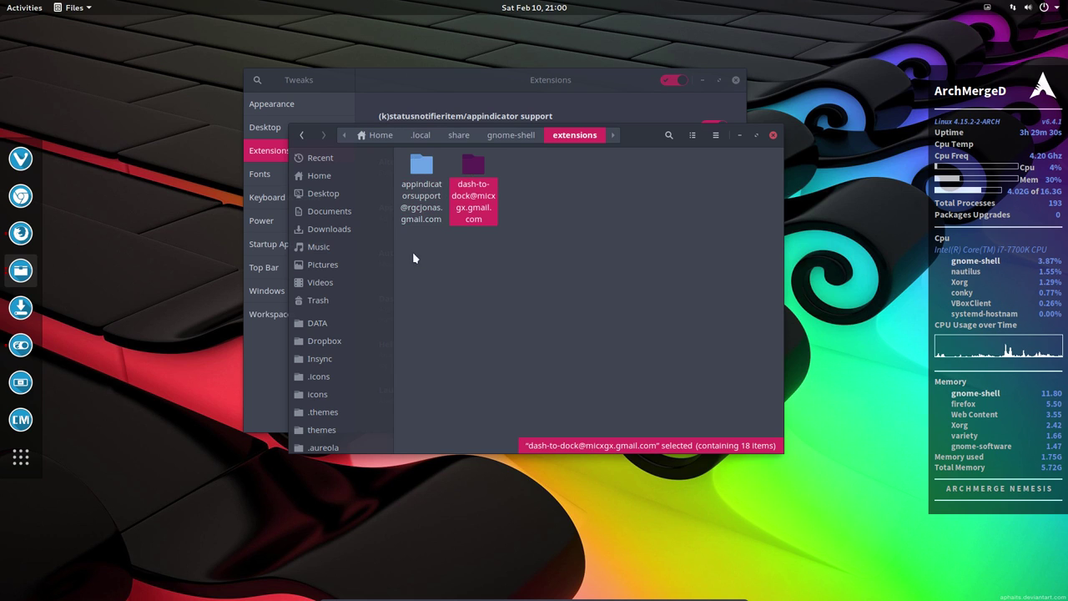
pyautogui.moveTo(412, 251); pyautogui.dragTo(493, 207)
pyautogui.click(498, 279)
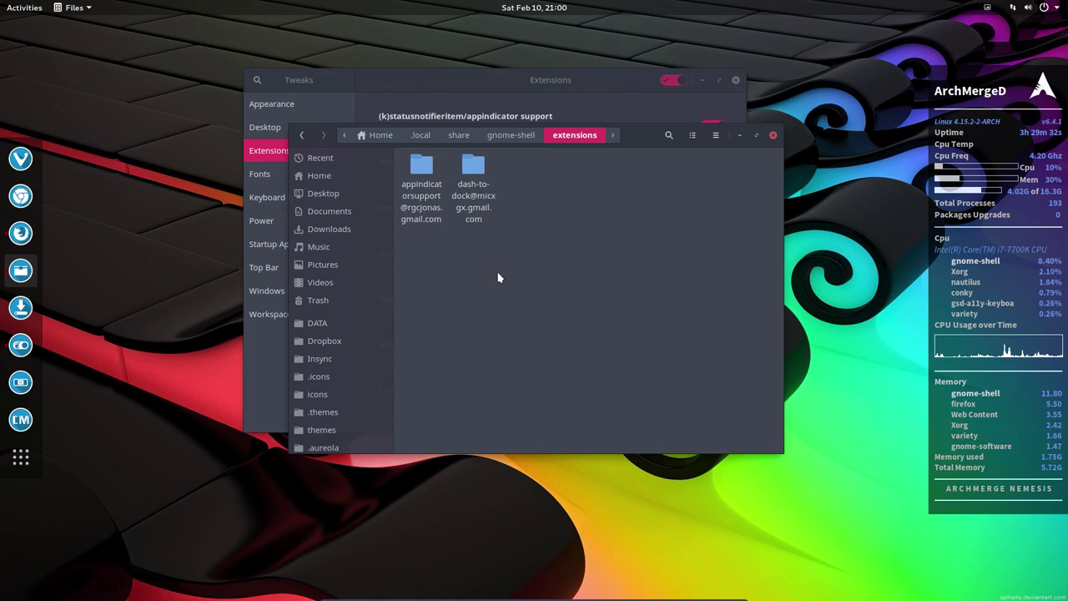
pyautogui.doubleClick(475, 171)
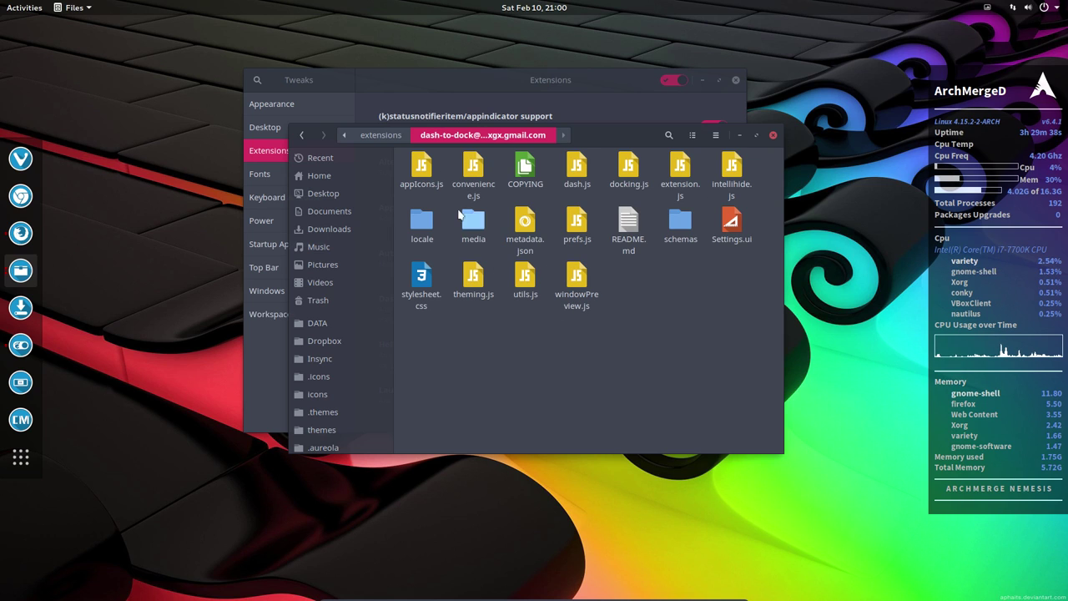
pyautogui.click(380, 135)
pyautogui.doubleClick(420, 170)
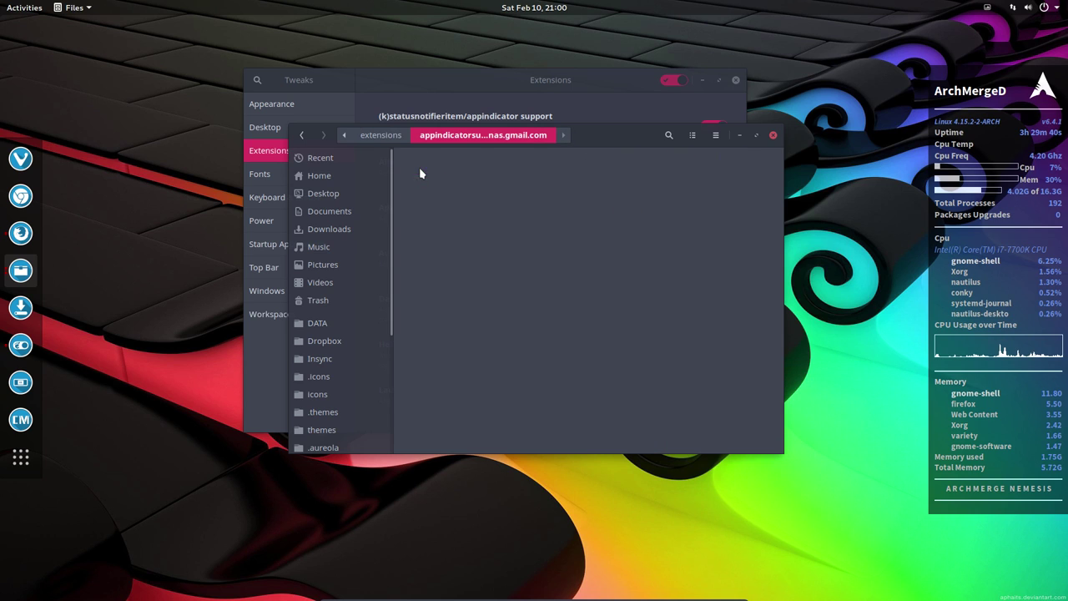
# Finish examining all files in the AppIndicator support folder, close it, and check the Alternatetab extension's settings in Tweaks.
pyautogui.hotkey('ctrl', 'a')
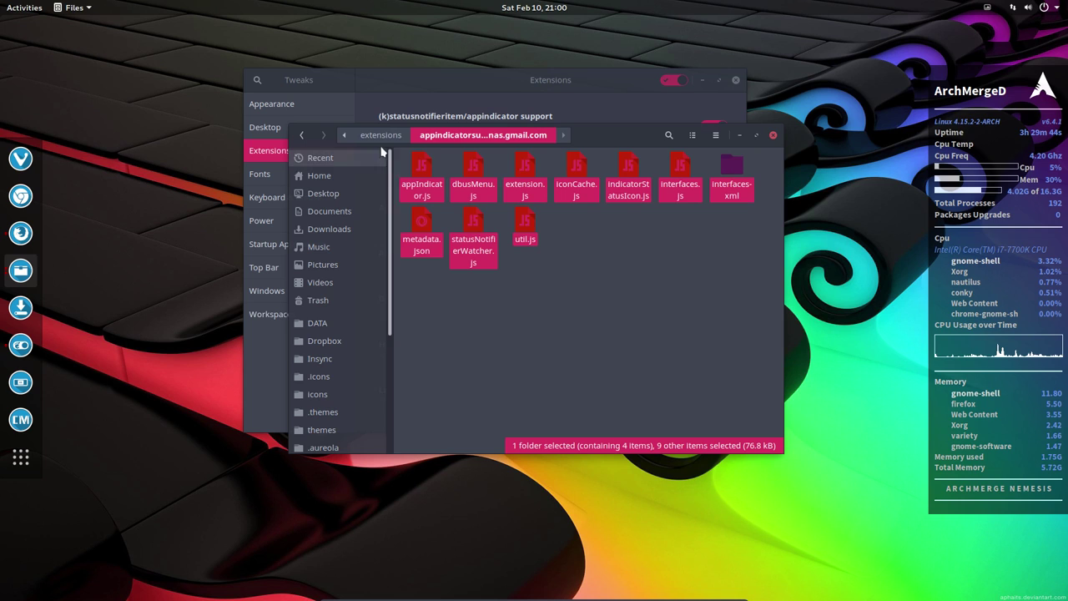
pyautogui.click(773, 135)
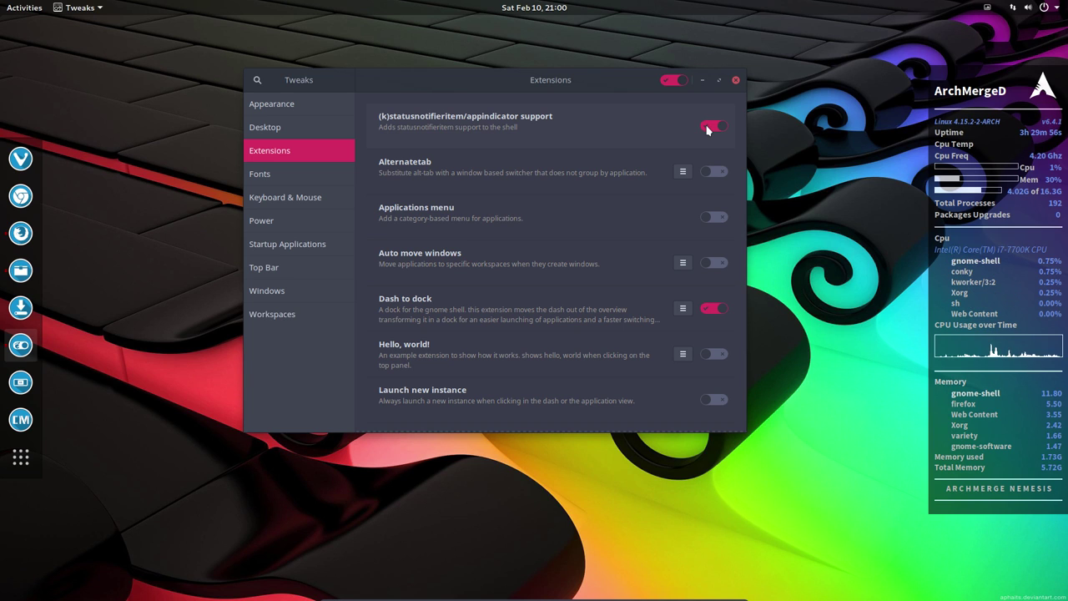
pyautogui.click(687, 171)
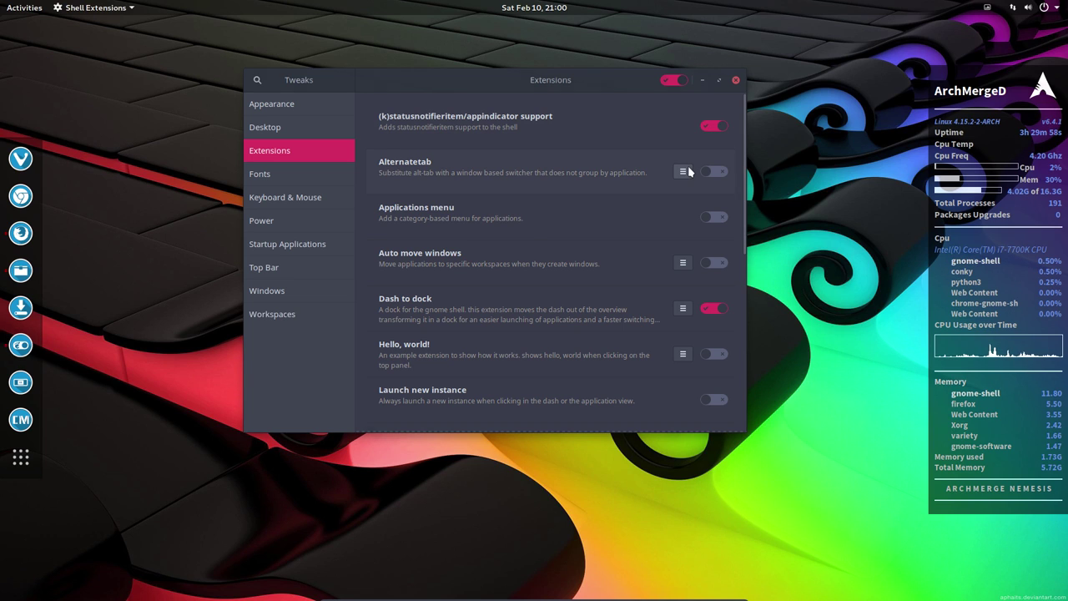
pyautogui.click(690, 193)
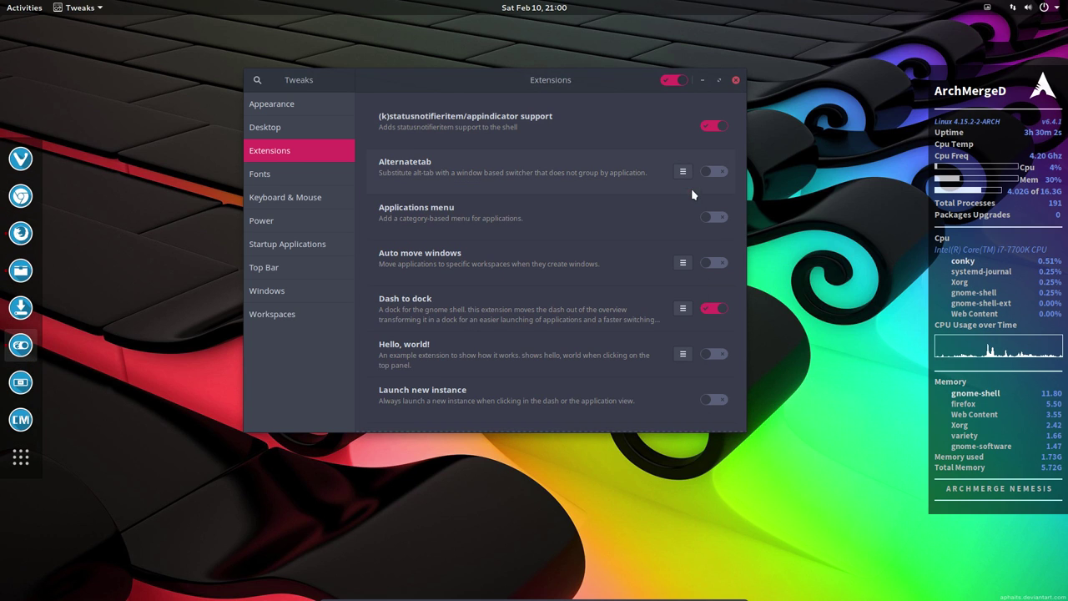
# Switch to Chromium, search the web for "gnome extensions", and open the GNOME Shell Extensions site.
pyautogui.click(27, 197)
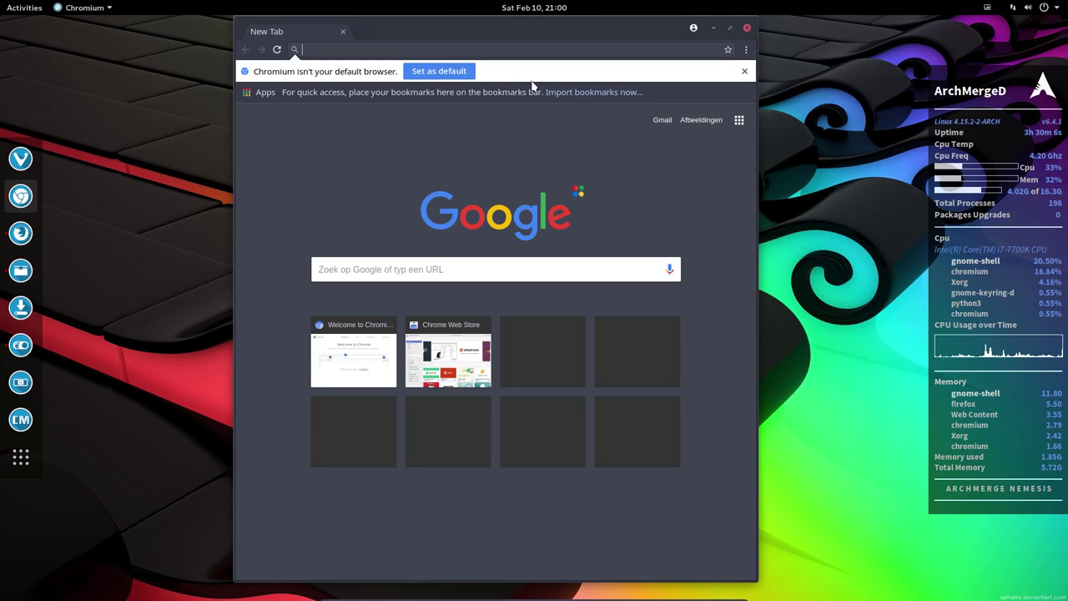
pyautogui.click(744, 71)
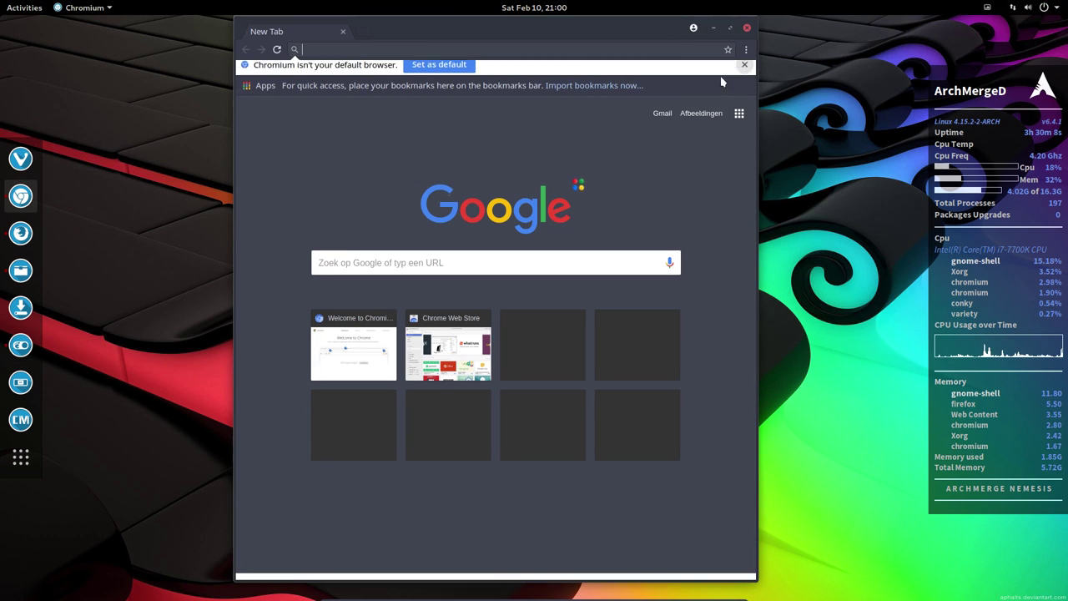
pyautogui.click(337, 50)
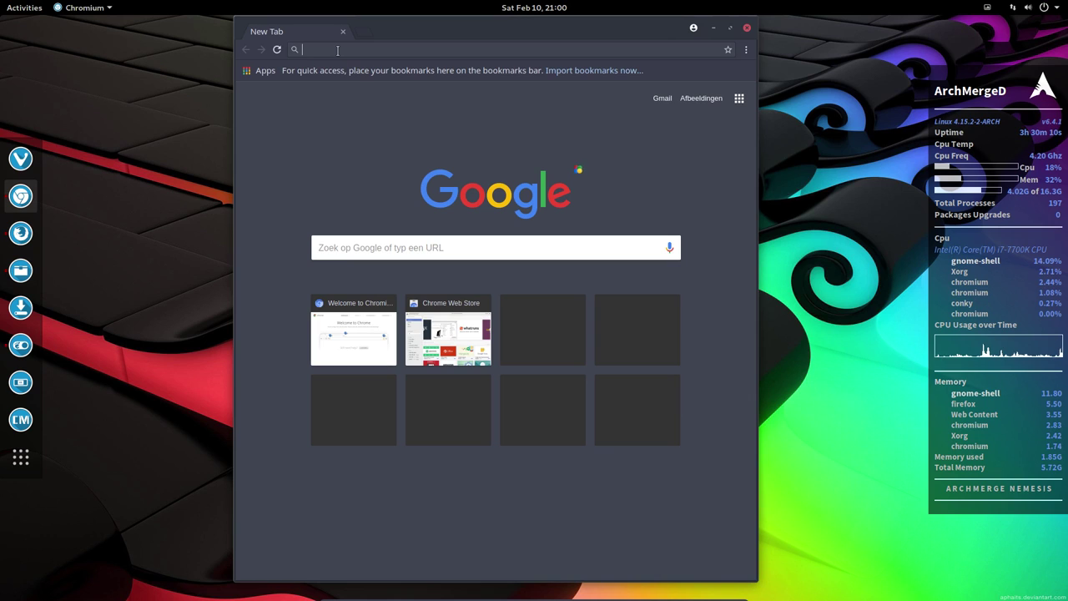
pyautogui.write('g')
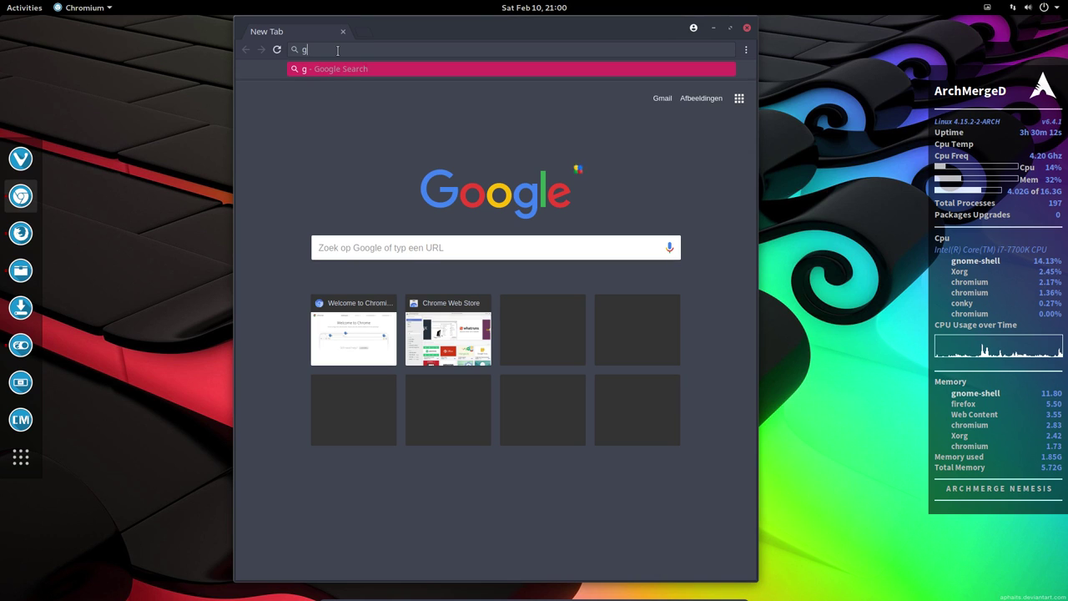
pyautogui.write('nome extensions')
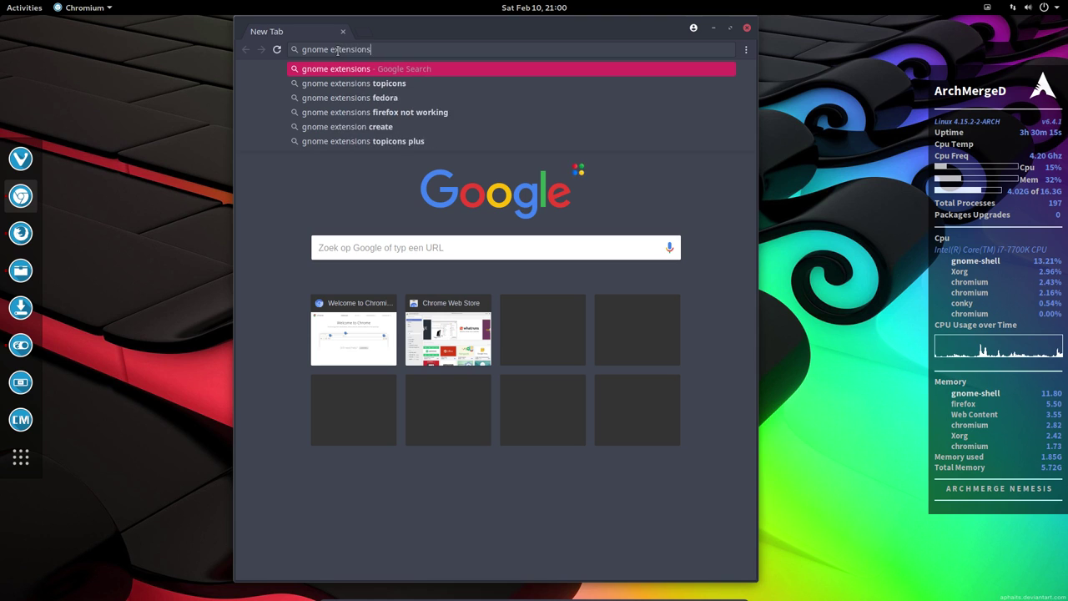
pyautogui.press('Return')
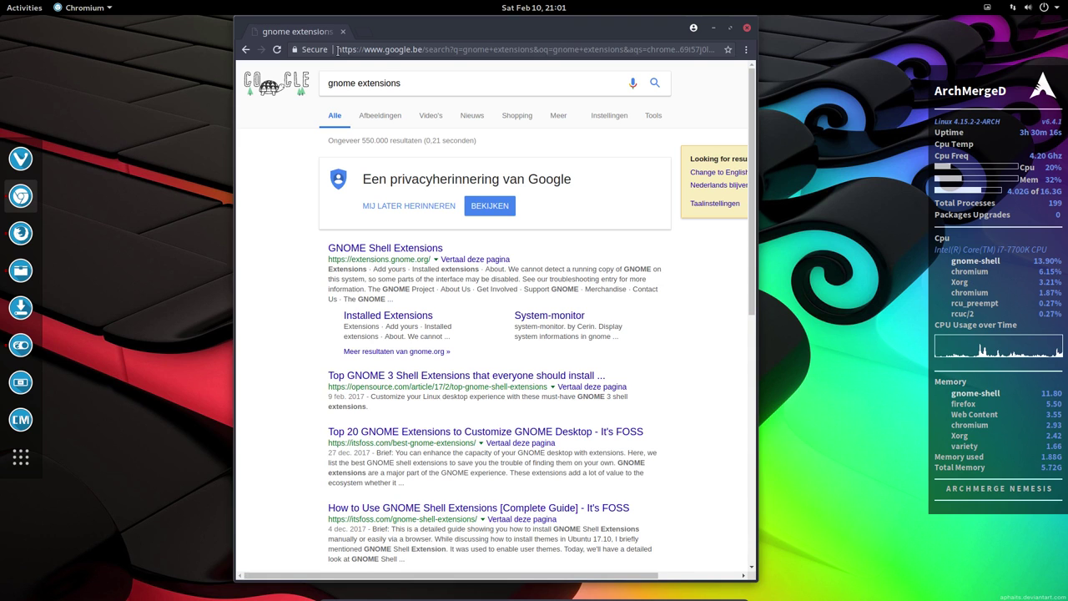
pyautogui.click(383, 249)
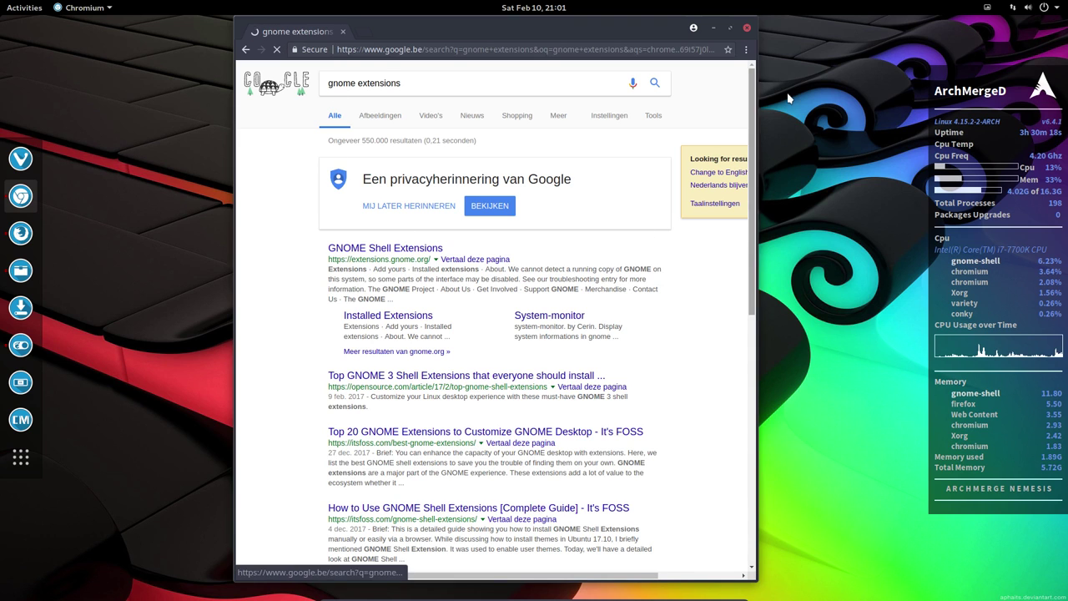
# Maximize the browser window and install the GNOME Shell integration browser extension offered by the site.
pyautogui.click(730, 30)
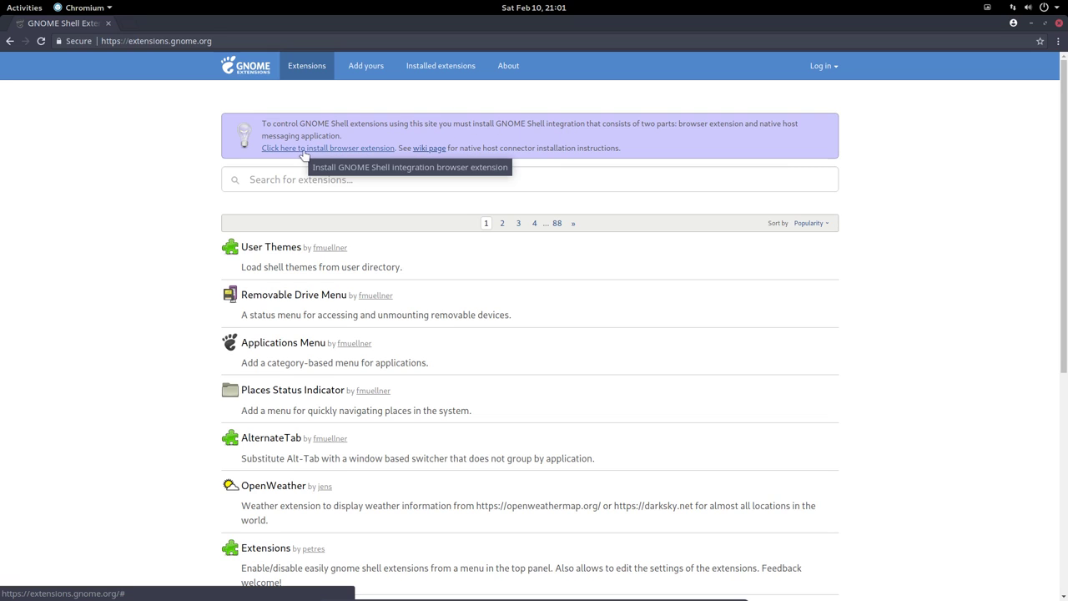
pyautogui.click(355, 149)
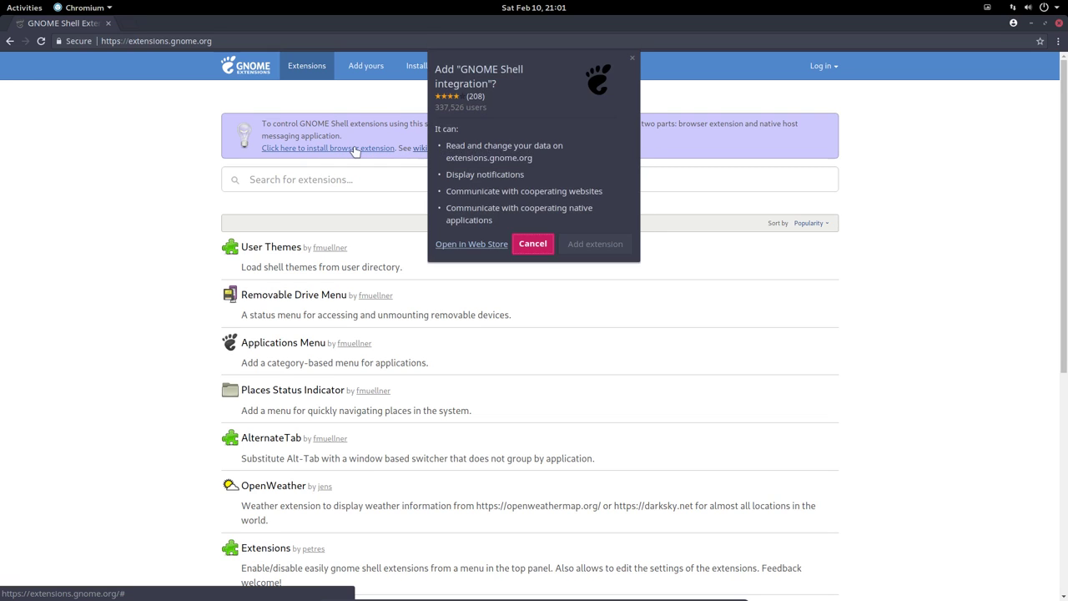
pyautogui.click(603, 245)
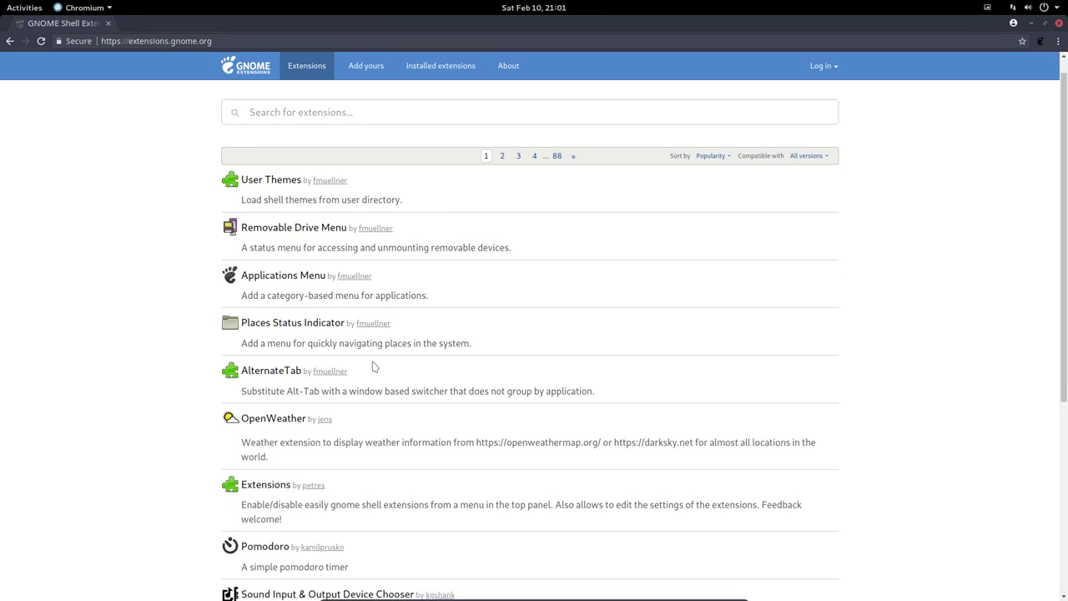
# Search the extensions site for "wallpaper" and open the Wallpaper Changer extension page.
pyautogui.scroll(-1, 300, 367)
pyautogui.scroll(-2, 158, 334)
pyautogui.scroll(3, 154, 334)
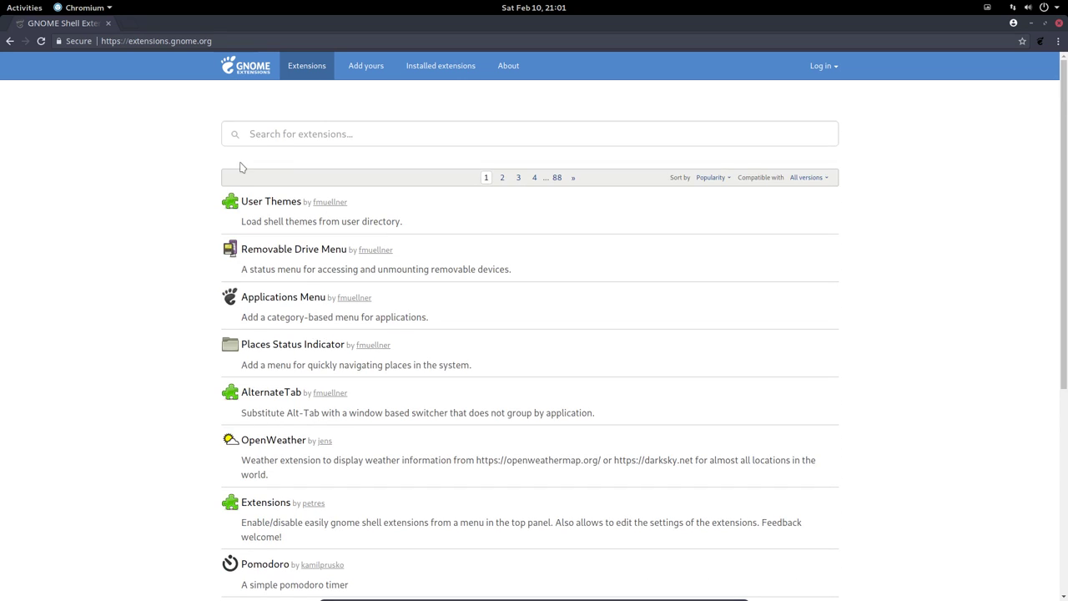
pyautogui.click(283, 136)
pyautogui.write('w')
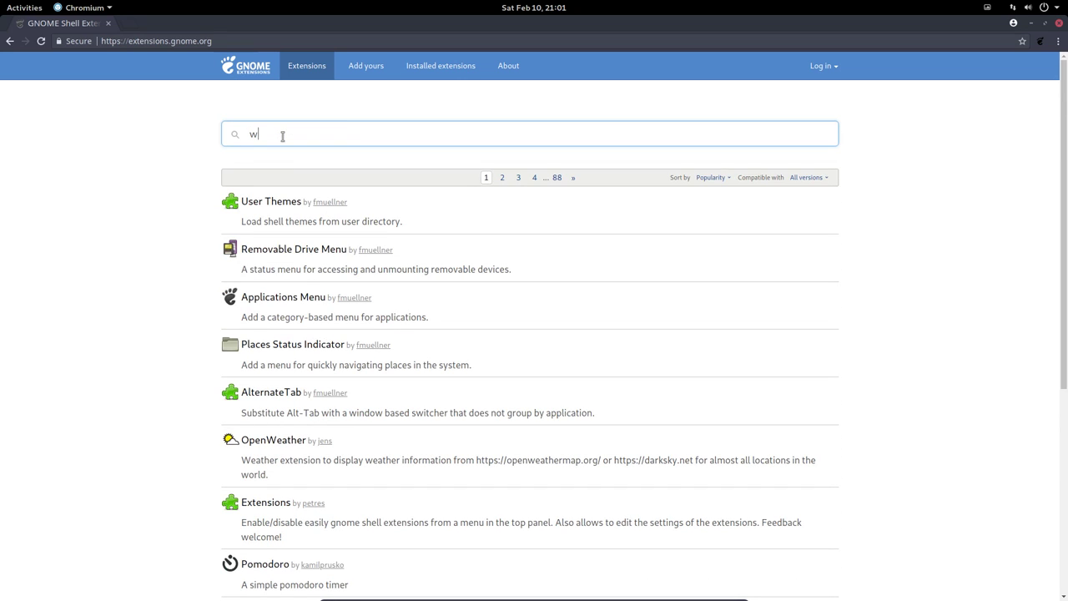
pyautogui.write('allpaper')
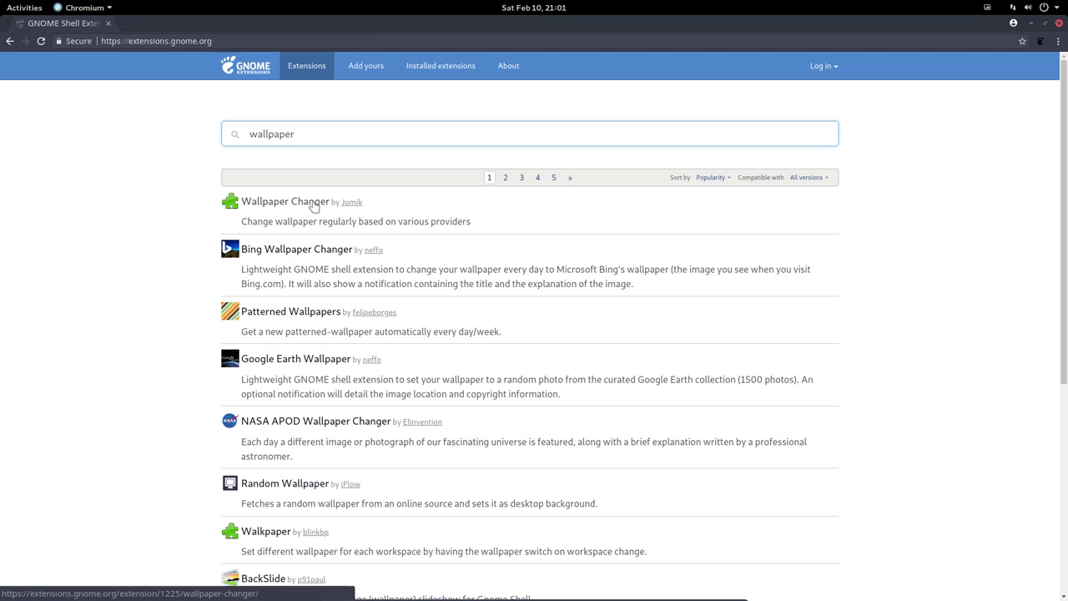
pyautogui.click(311, 203)
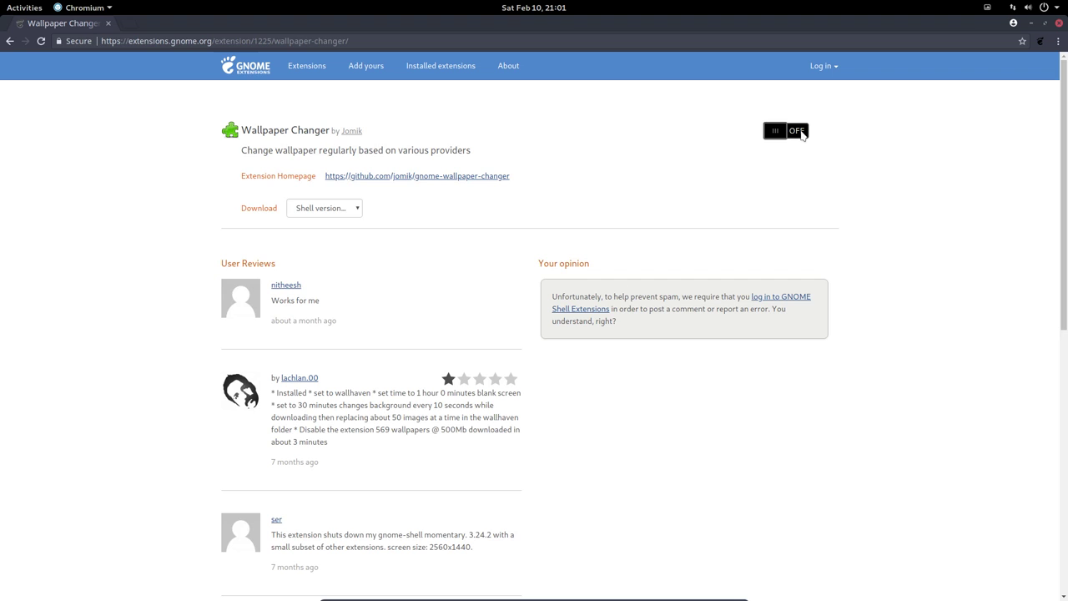
# Read the install instructions and the provider descriptions in the README on Wallpaper Changer's GitHub homepage.
pyautogui.click(420, 179)
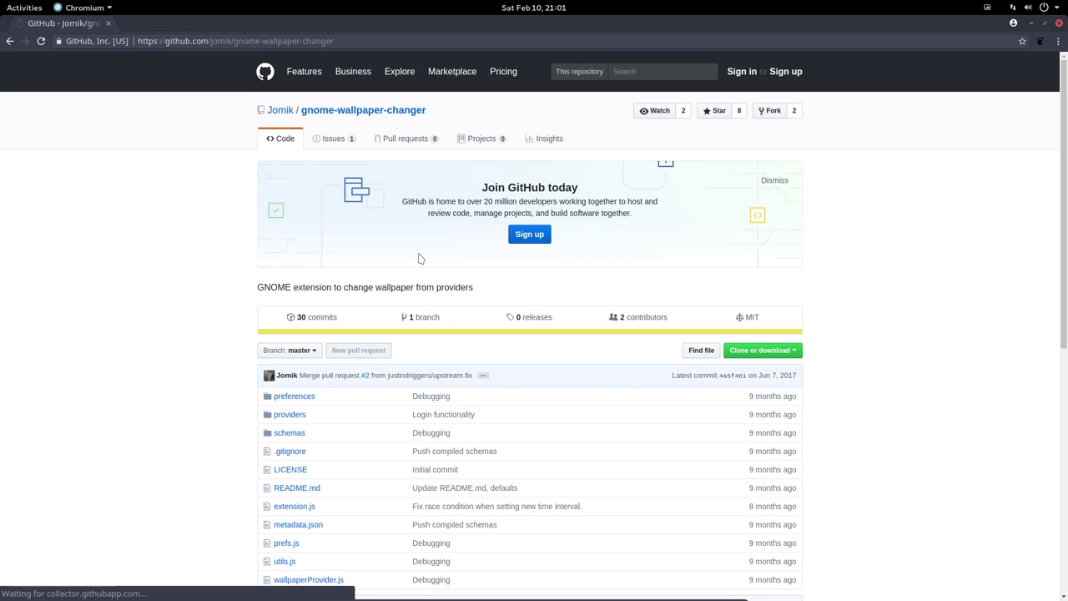
pyautogui.scroll(-5, 334, 305)
pyautogui.scroll(-1, 332, 308)
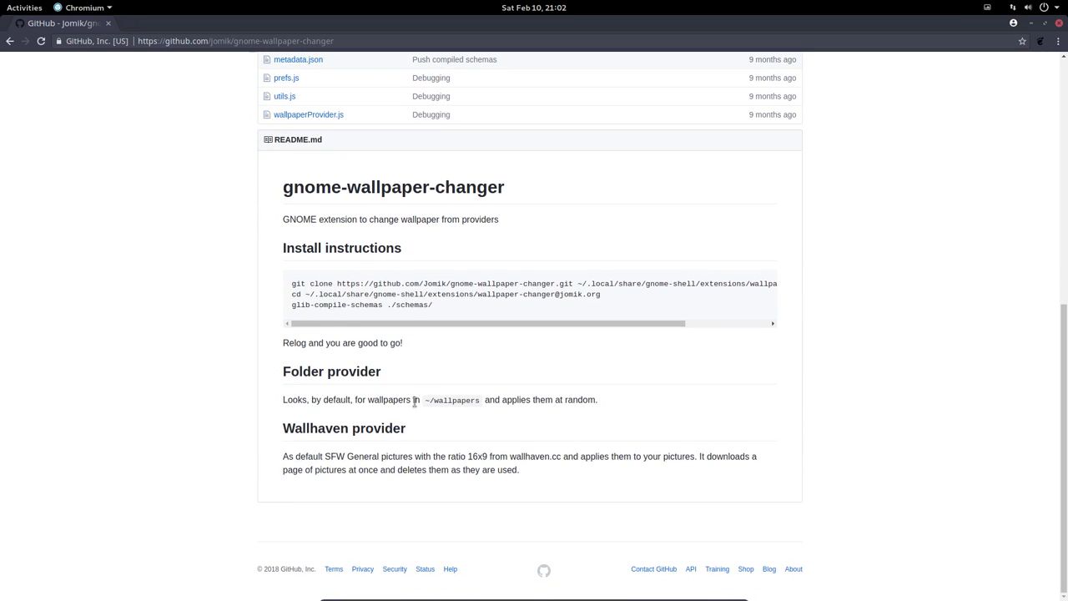
pyautogui.moveTo(284, 429); pyautogui.dragTo(425, 433)
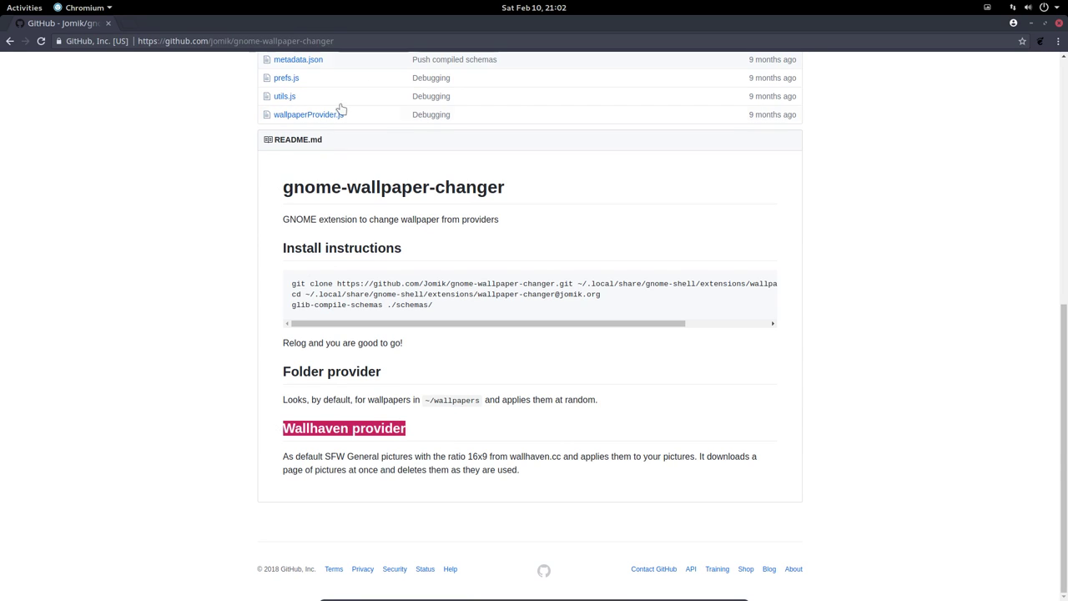
pyautogui.moveTo(485, 308); pyautogui.dragTo(280, 287)
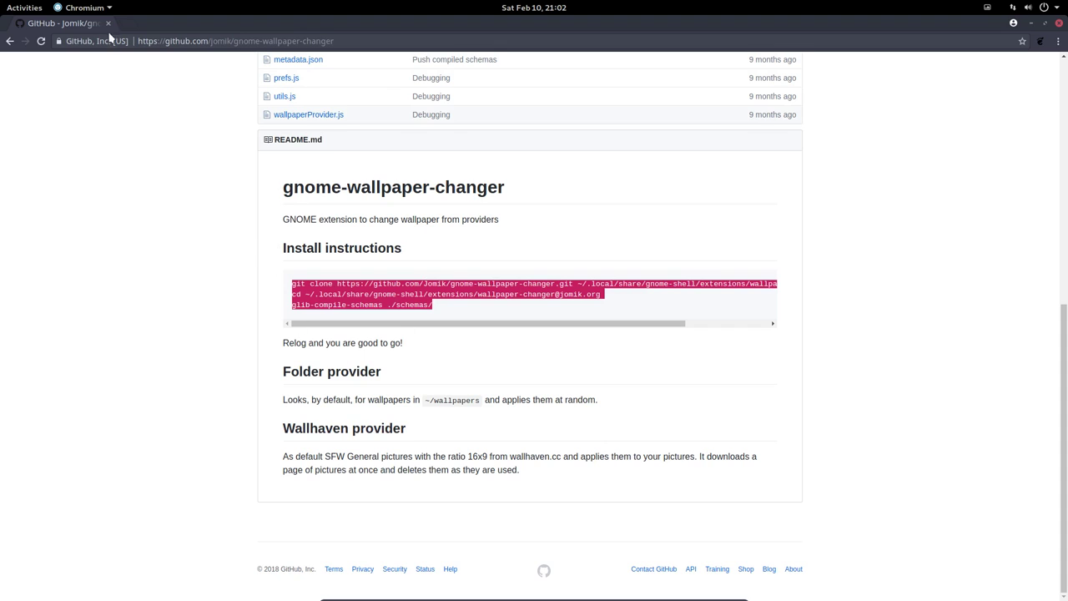
# Return to the Wallpaper Changer extension page, turn the extension on, and install it.
pyautogui.click(11, 41)
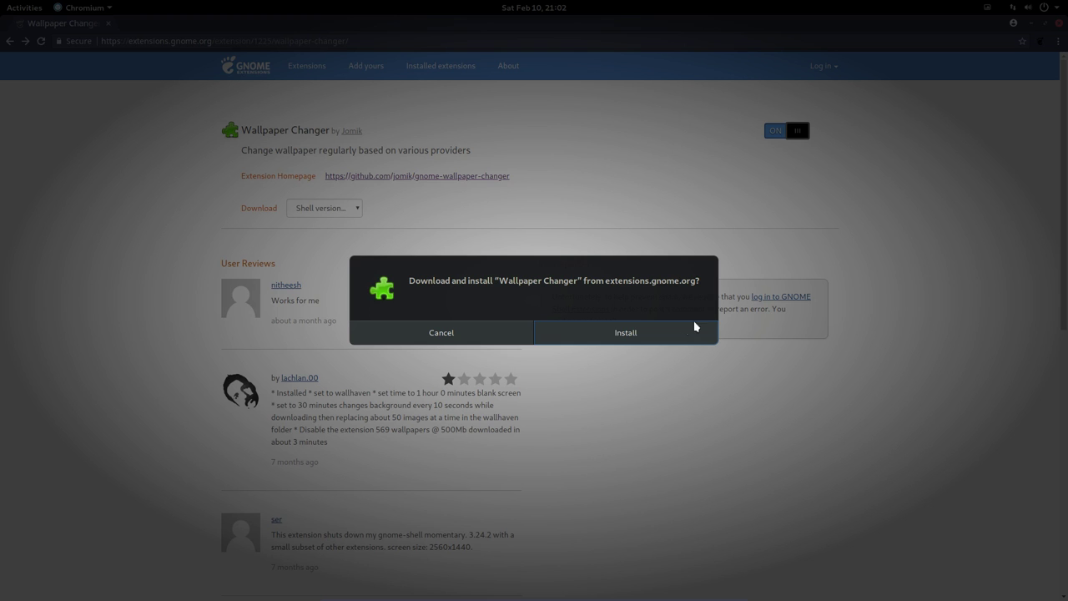
pyautogui.click(668, 334)
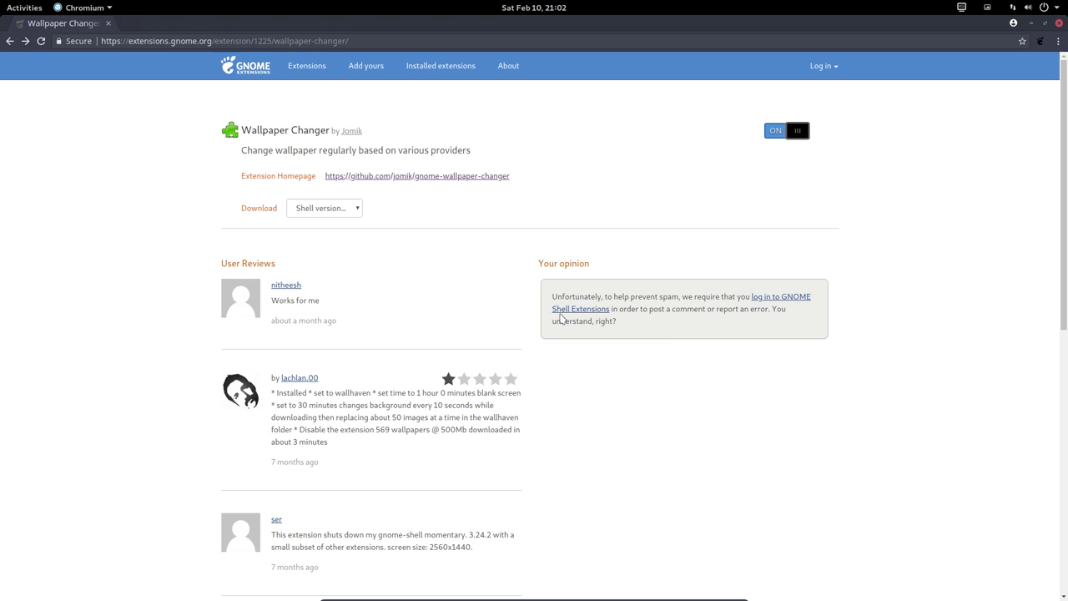
# Minimize the browser and request the next wallpaper from the Wallpaper Changer indicator.
pyautogui.click(1032, 23)
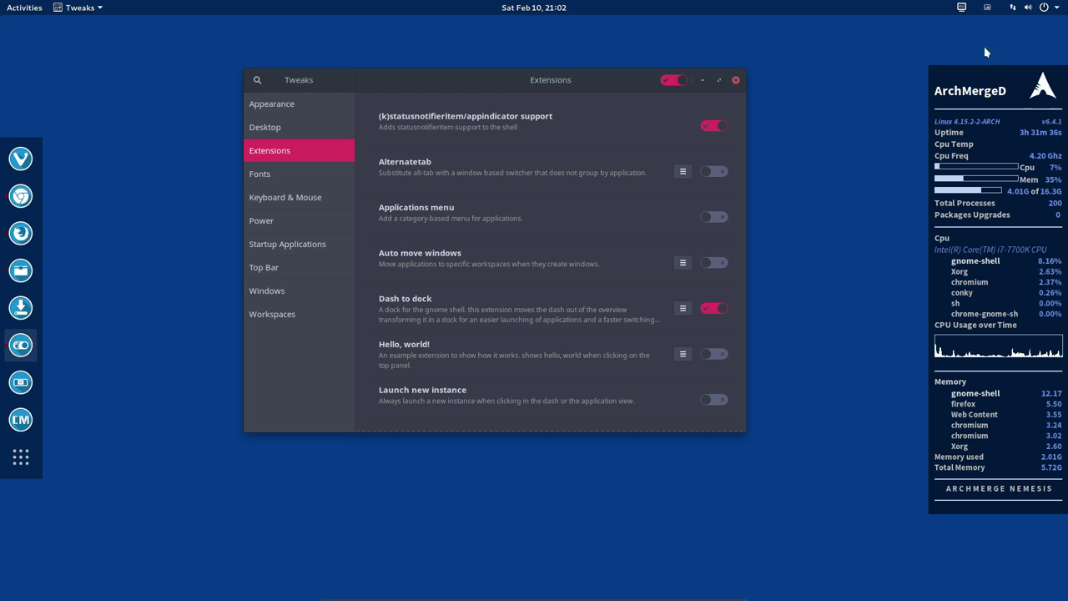
pyautogui.click(961, 8)
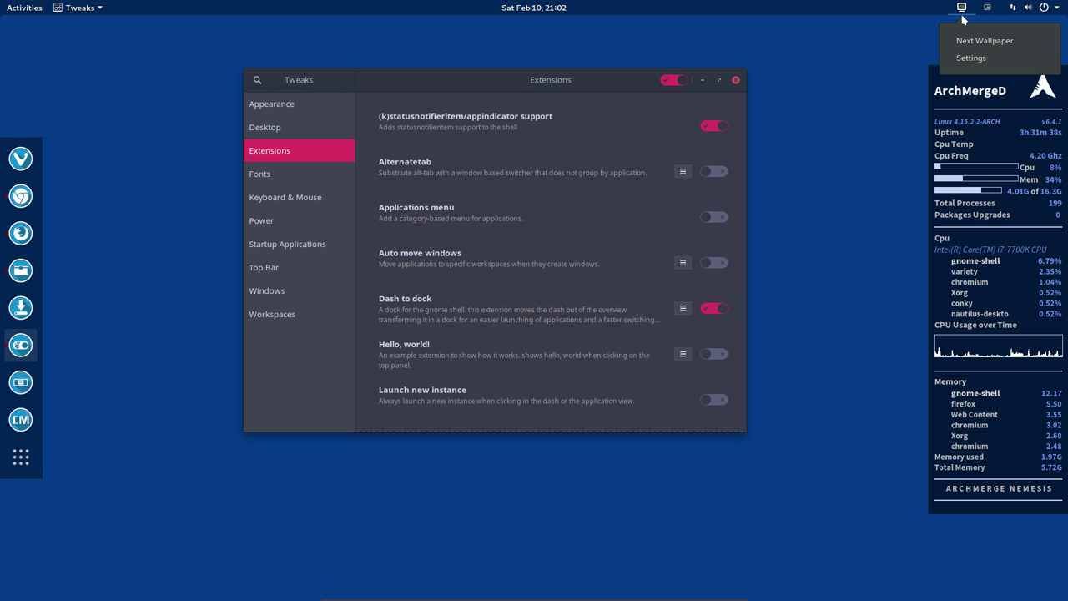
pyautogui.click(968, 40)
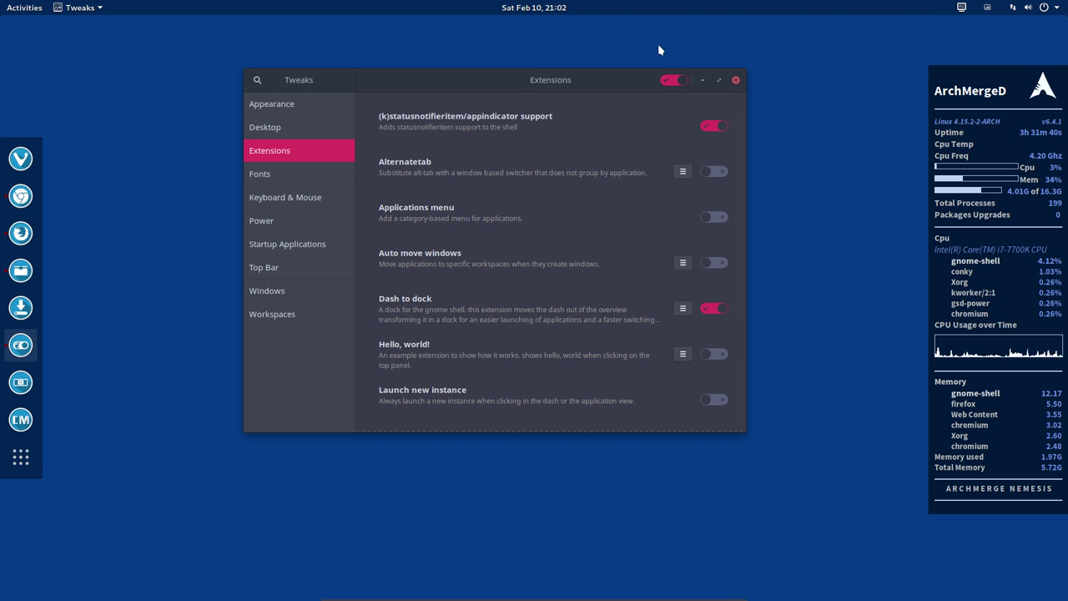
# Reposition the Tweaks window and look through its extensions list for the newly installed Wallpaper Changer.
pyautogui.moveTo(554, 82); pyautogui.dragTo(520, 132)
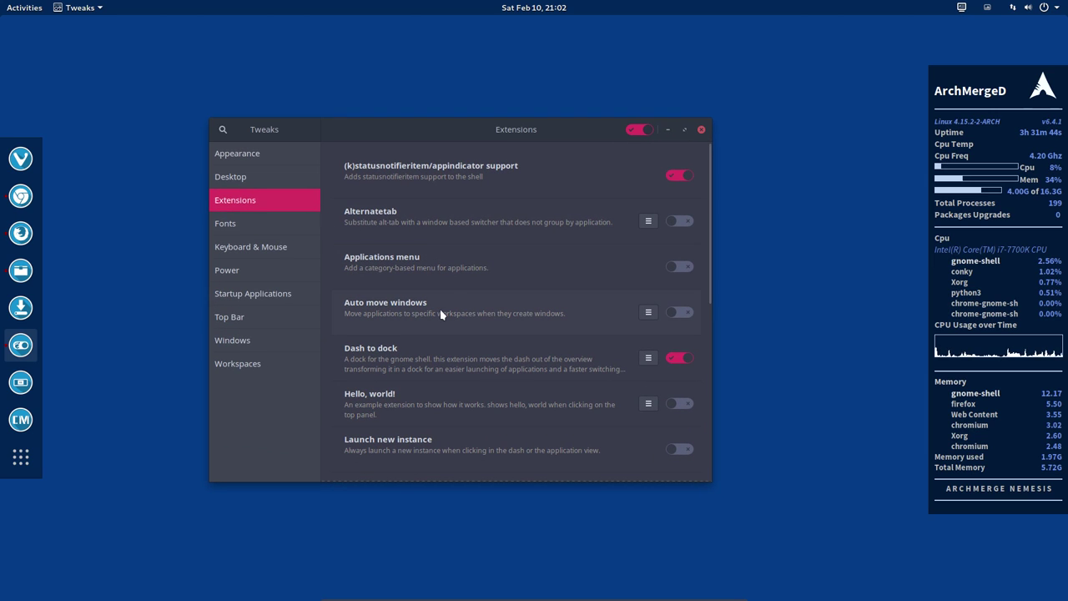
pyautogui.scroll(-1, 439, 309)
pyautogui.scroll(1, 439, 309)
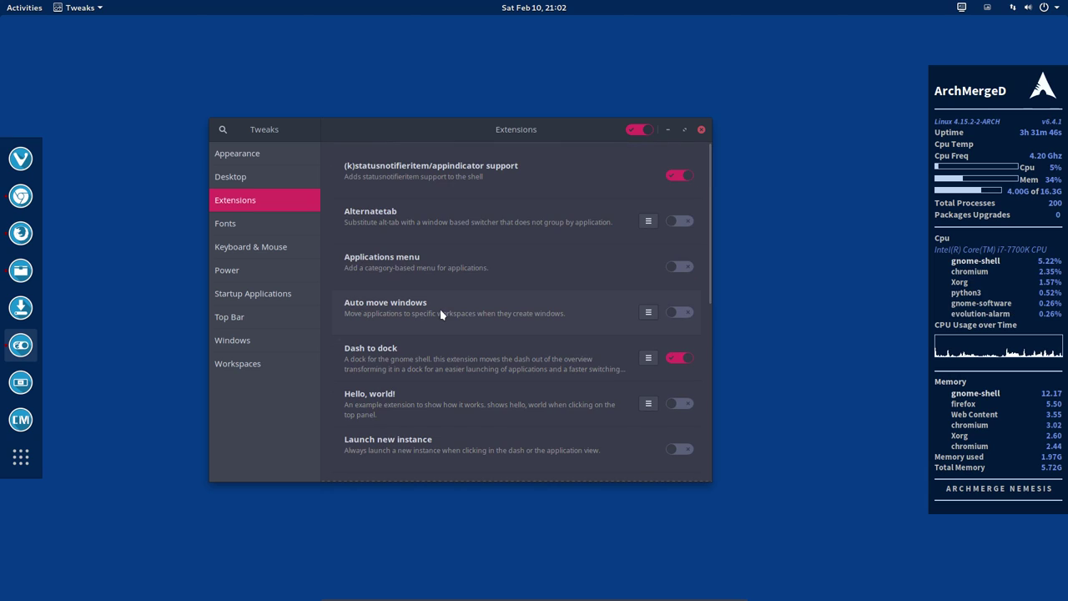
pyautogui.scroll(-3, 440, 308)
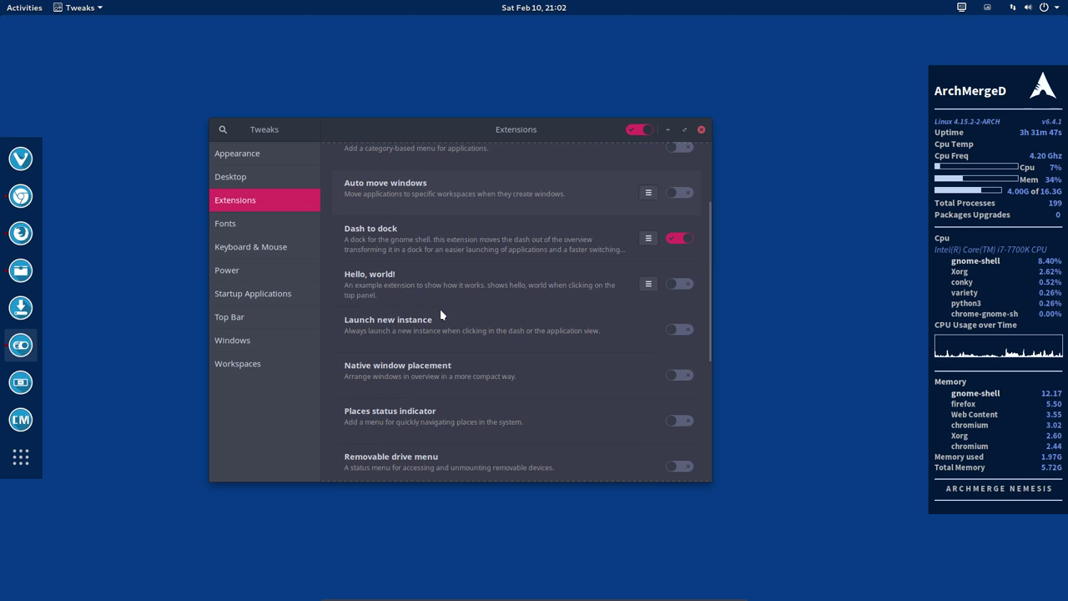
# Restart Tweaks, find Wallpaper changer among the extensions, and open its provider settings.
pyautogui.click(701, 131)
pyautogui.click(21, 344)
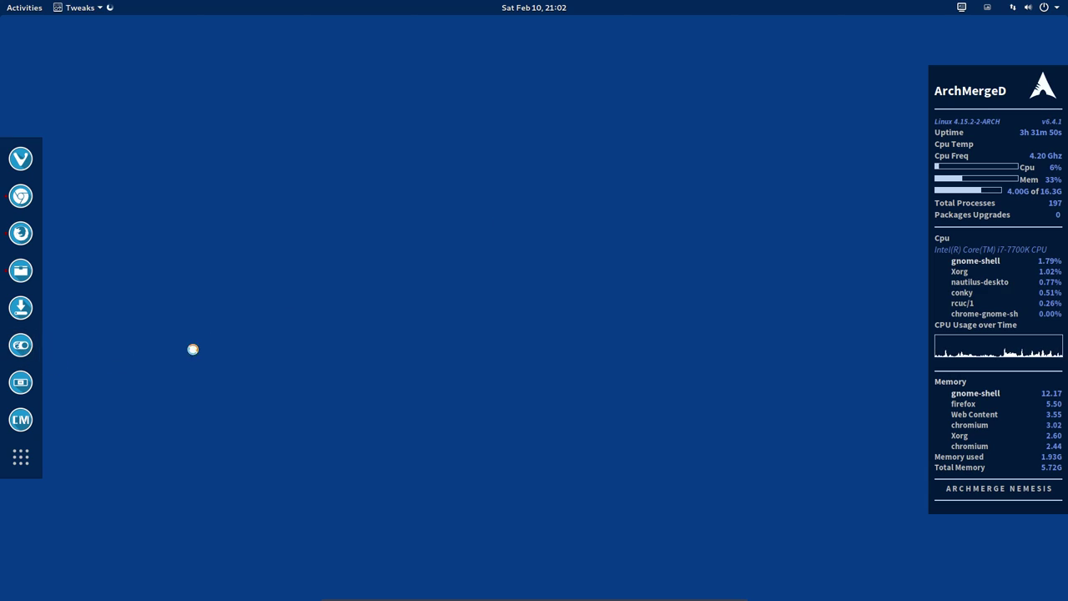
pyautogui.click(324, 204)
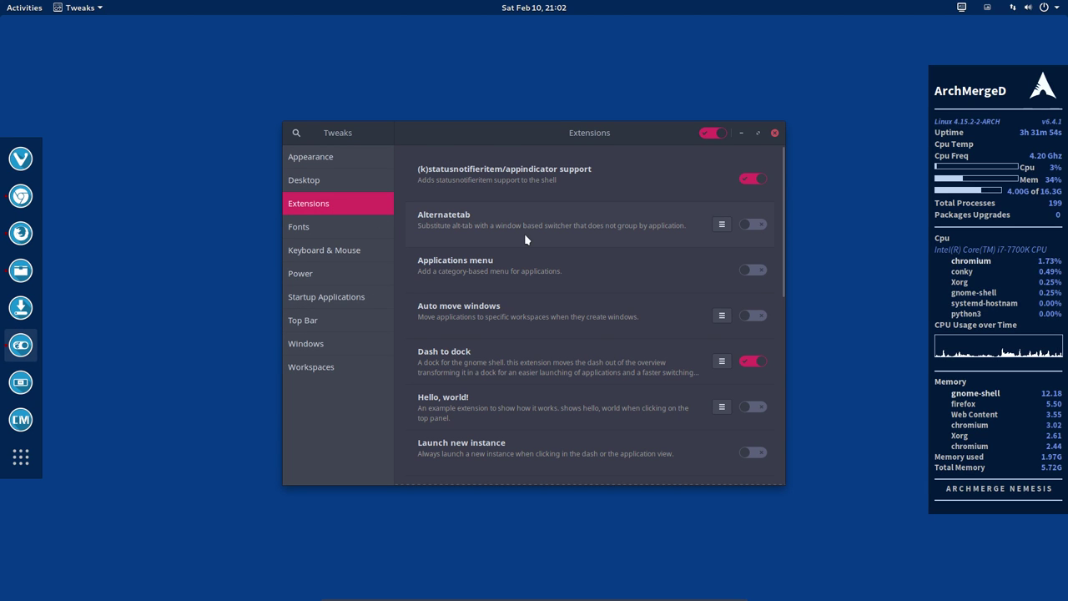
pyautogui.scroll(-5, 526, 240)
pyautogui.scroll(-4, 526, 239)
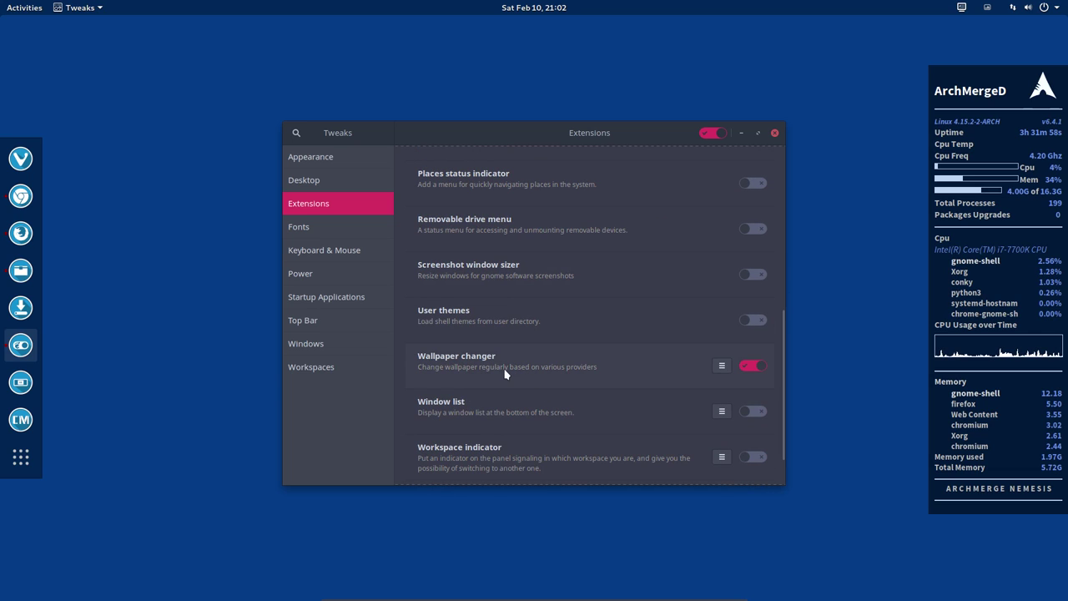
pyautogui.click(722, 366)
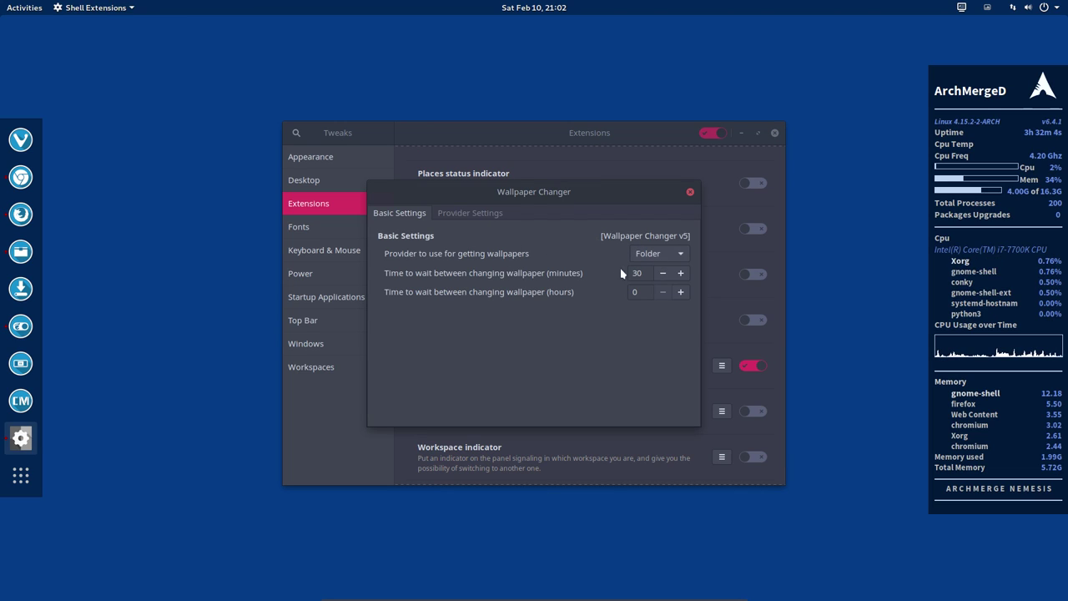
pyautogui.click(480, 215)
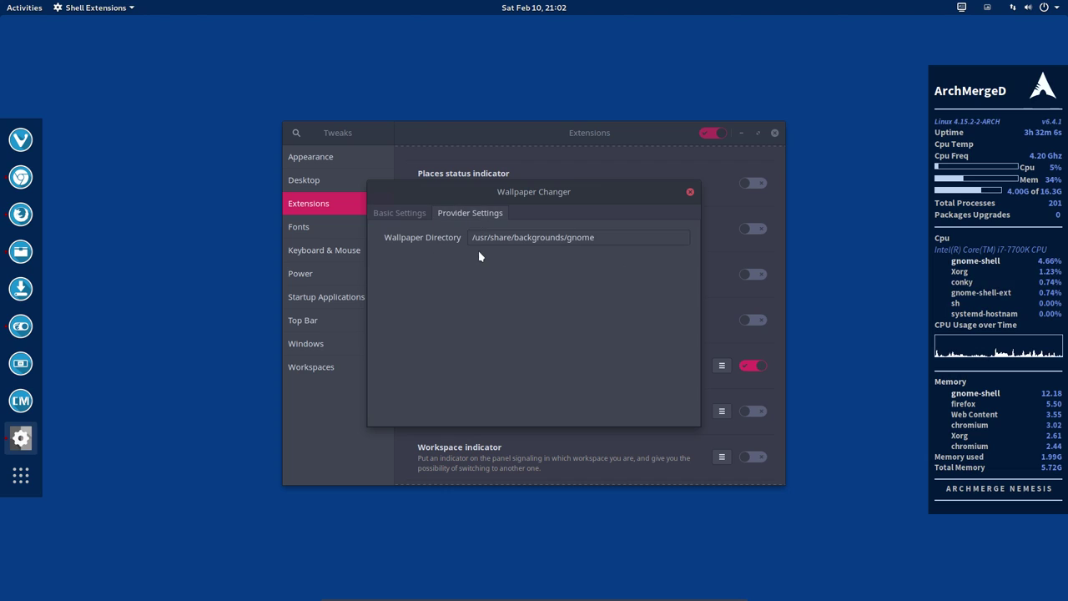
# Open a new Files window, and set Wallpaper Changer's Wallpaper Directory to /usr/share/backgrounds/archmerge.
pyautogui.rightClick(24, 255)
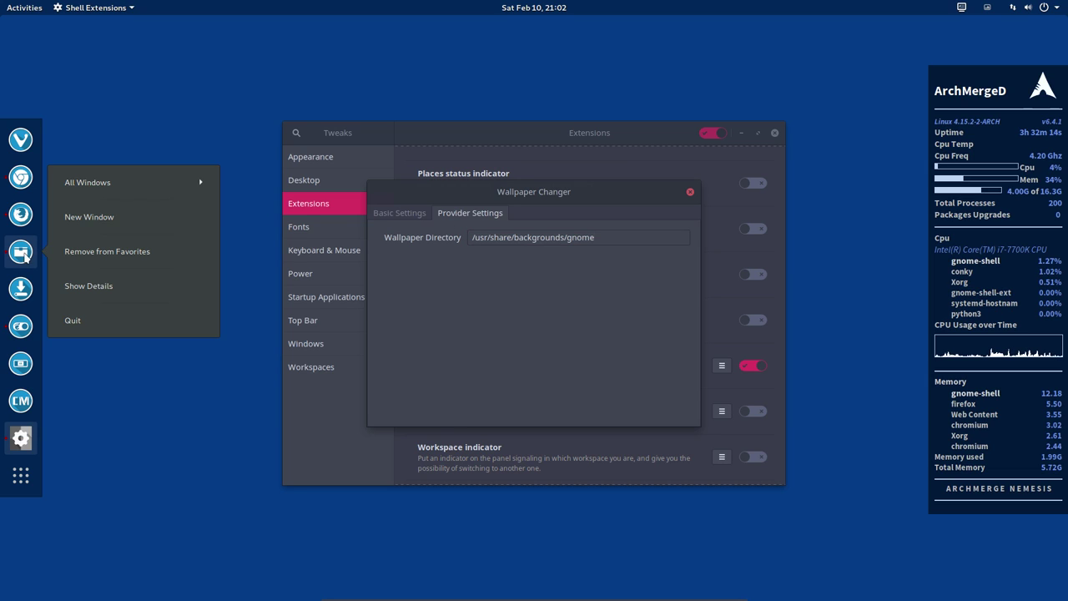
pyautogui.click(118, 219)
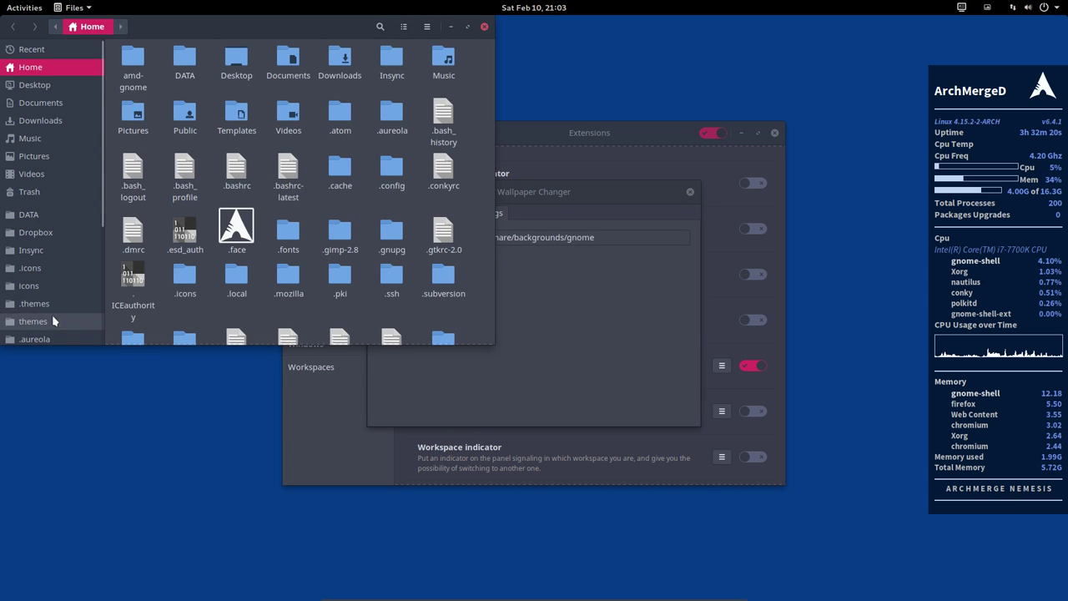
pyautogui.click(588, 239)
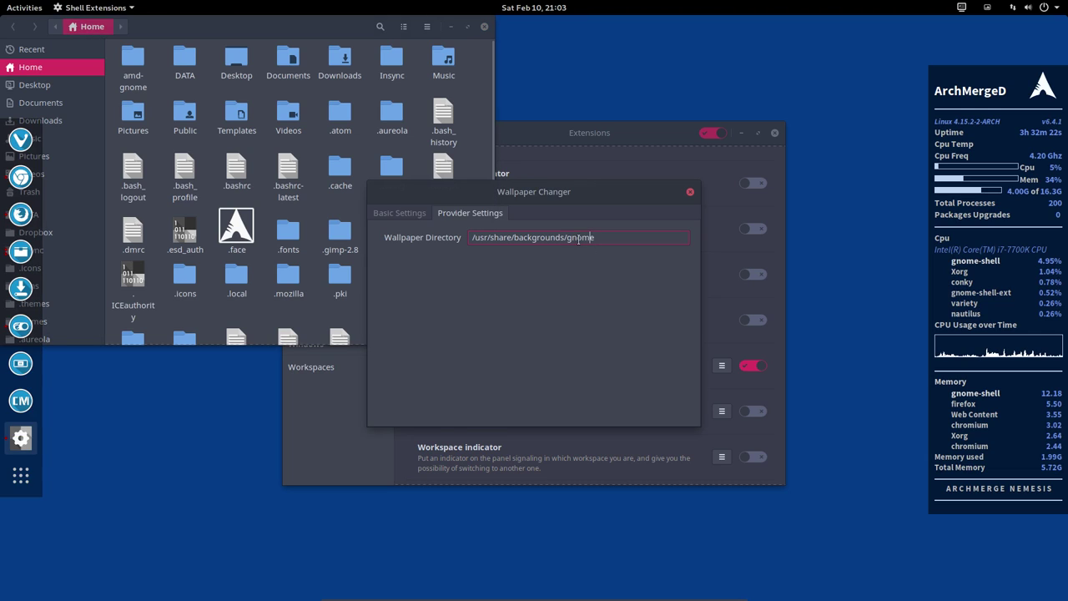
pyautogui.doubleClick(601, 239)
pyautogui.click(611, 239)
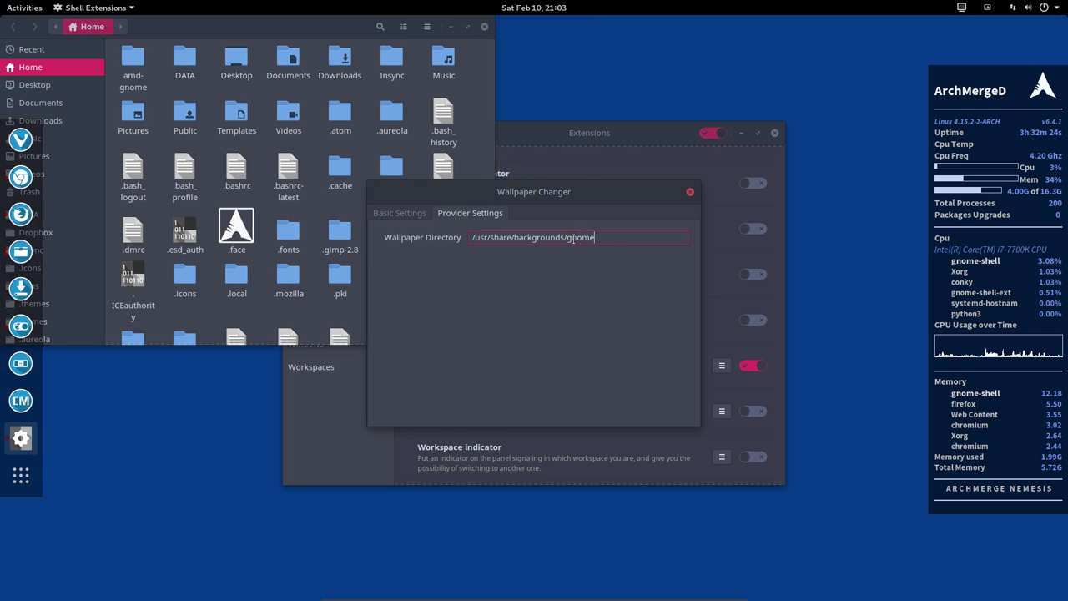
pyautogui.moveTo(569, 239); pyautogui.dragTo(620, 240)
pyautogui.write('a')
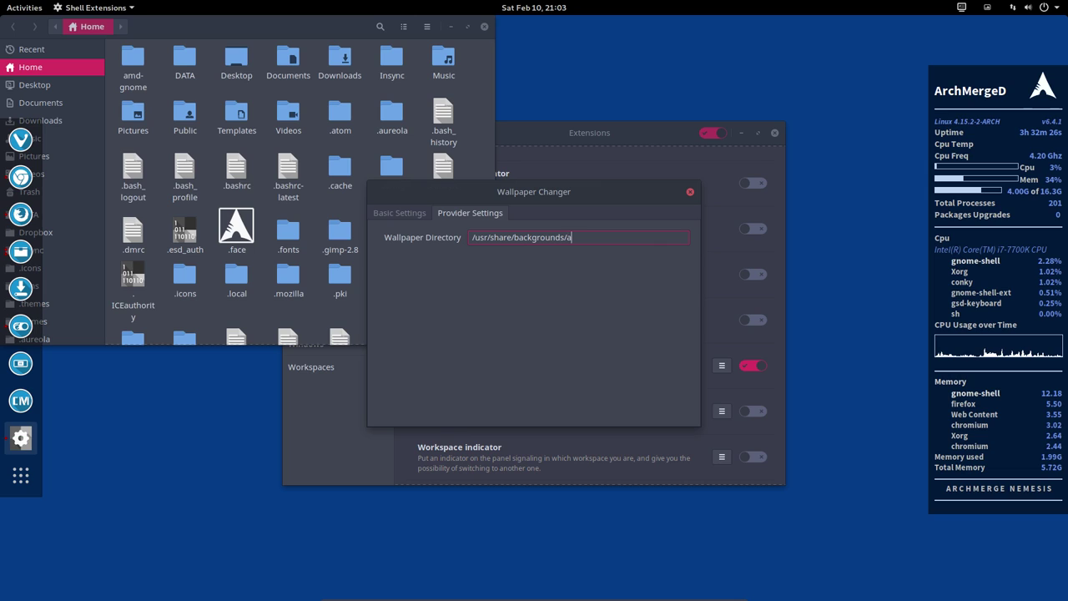
pyautogui.write('rchmerge')
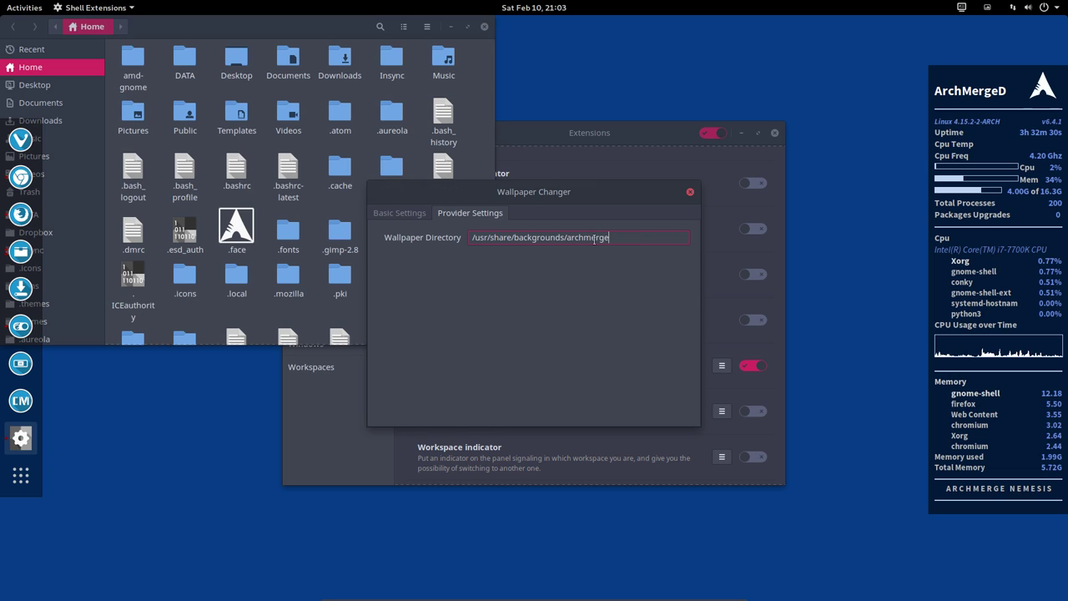
# Review Wallpaper Changer's basic and provider settings while requesting the next wallpaper twice from its indicator.
pyautogui.click(423, 213)
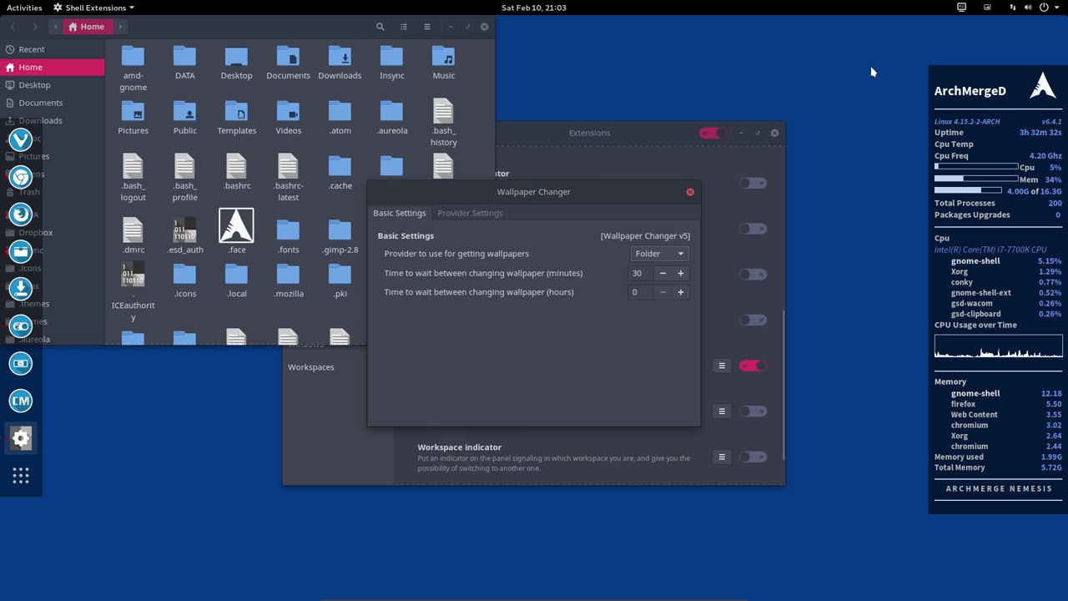
pyautogui.click(964, 7)
pyautogui.click(986, 38)
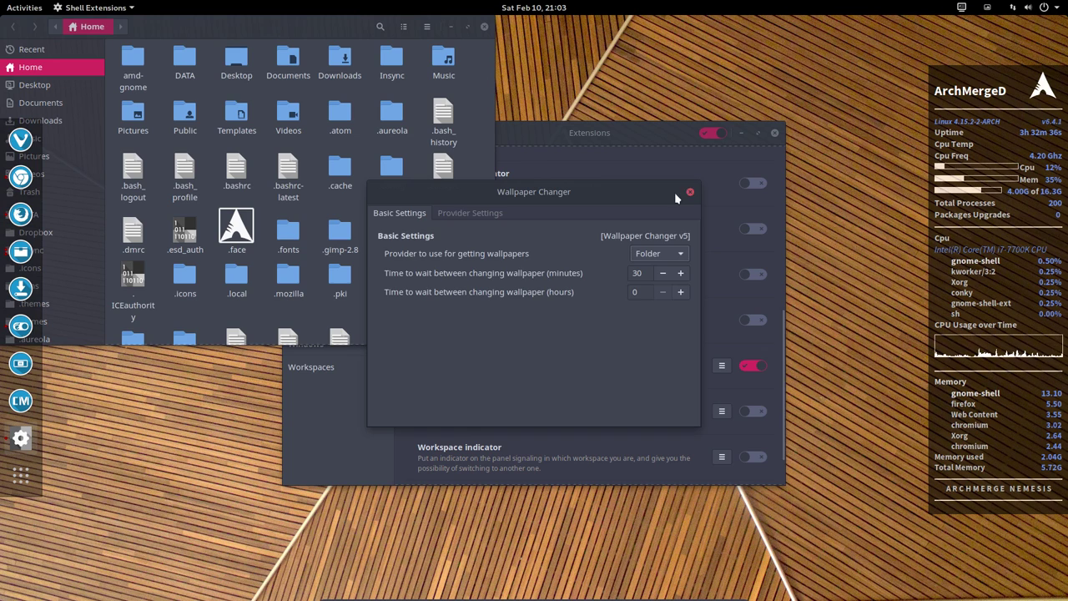
pyautogui.click(470, 213)
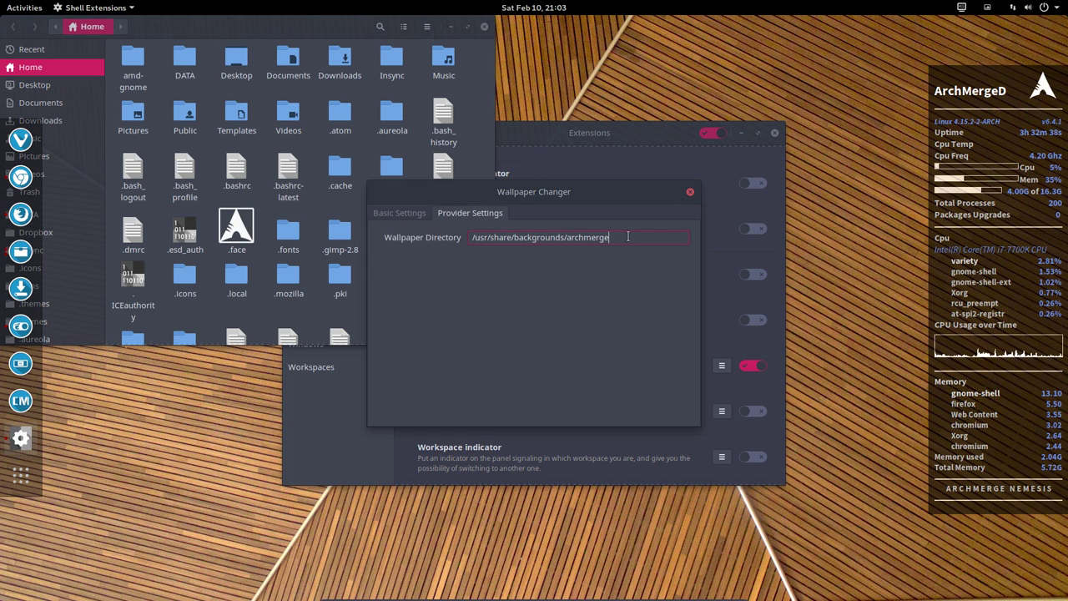
pyautogui.click(960, 8)
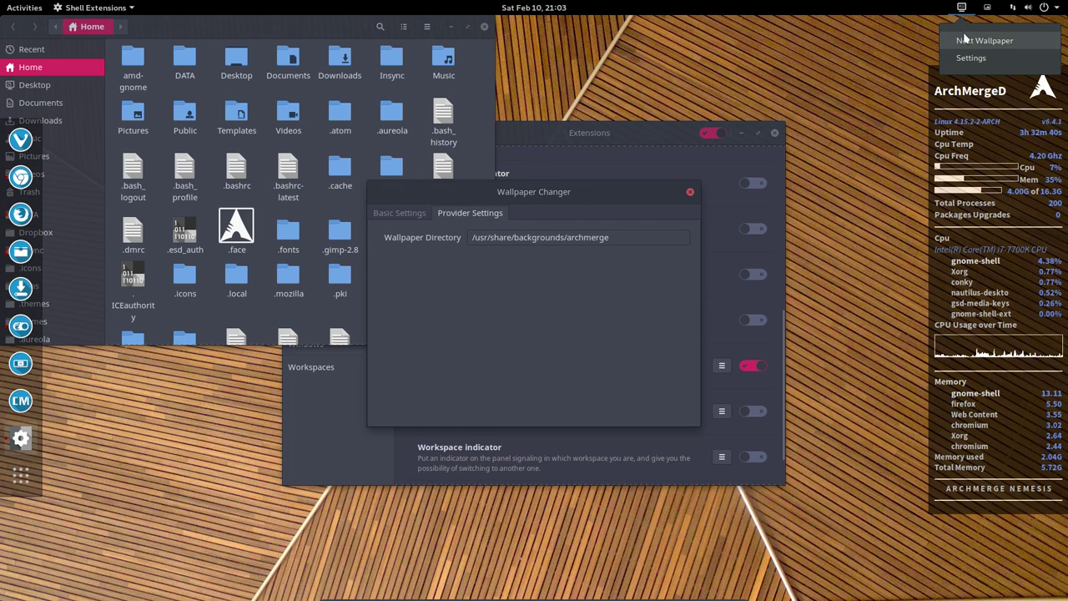
pyautogui.click(965, 40)
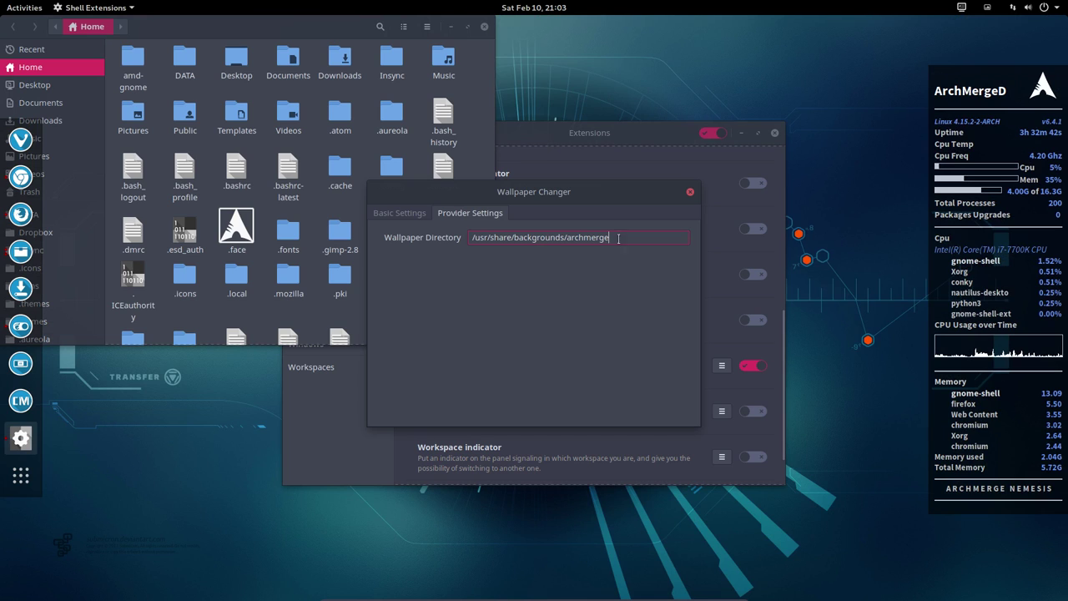
# Cycle through four more wallpapers with the Wallpaper Changer indicator, and close the extension's settings dialog.
pyautogui.moveTo(474, 237); pyautogui.dragTo(639, 251)
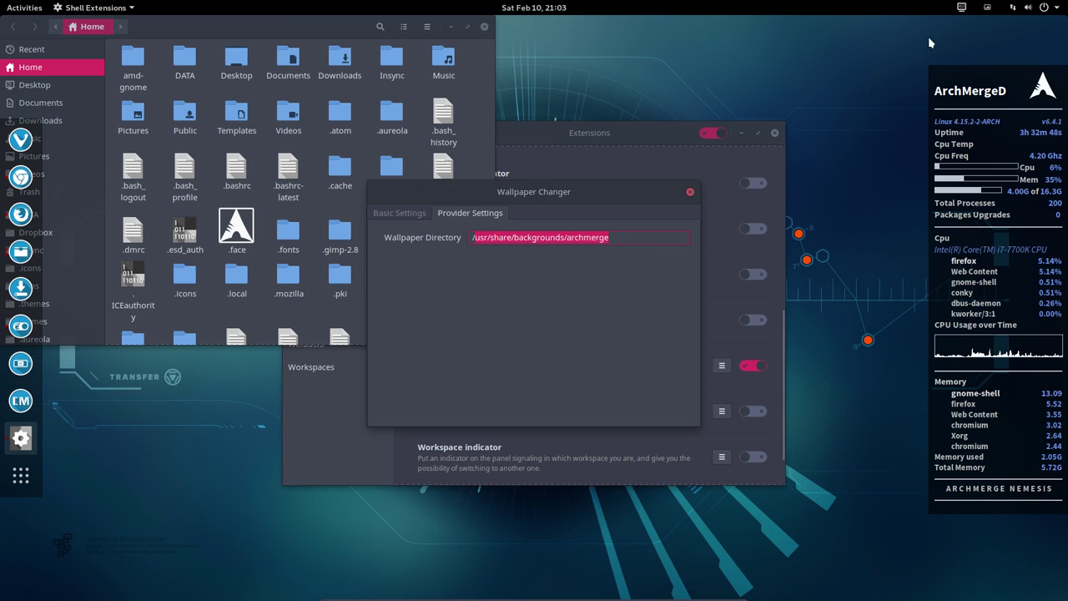
pyautogui.click(962, 7)
pyautogui.click(964, 41)
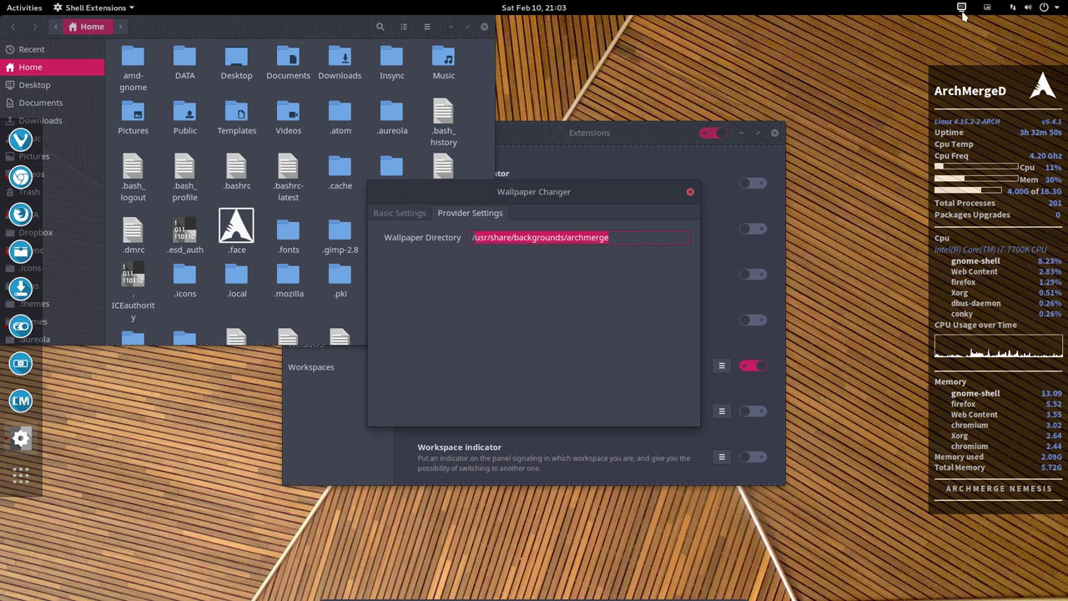
pyautogui.click(961, 7)
pyautogui.click(963, 38)
pyautogui.click(962, 7)
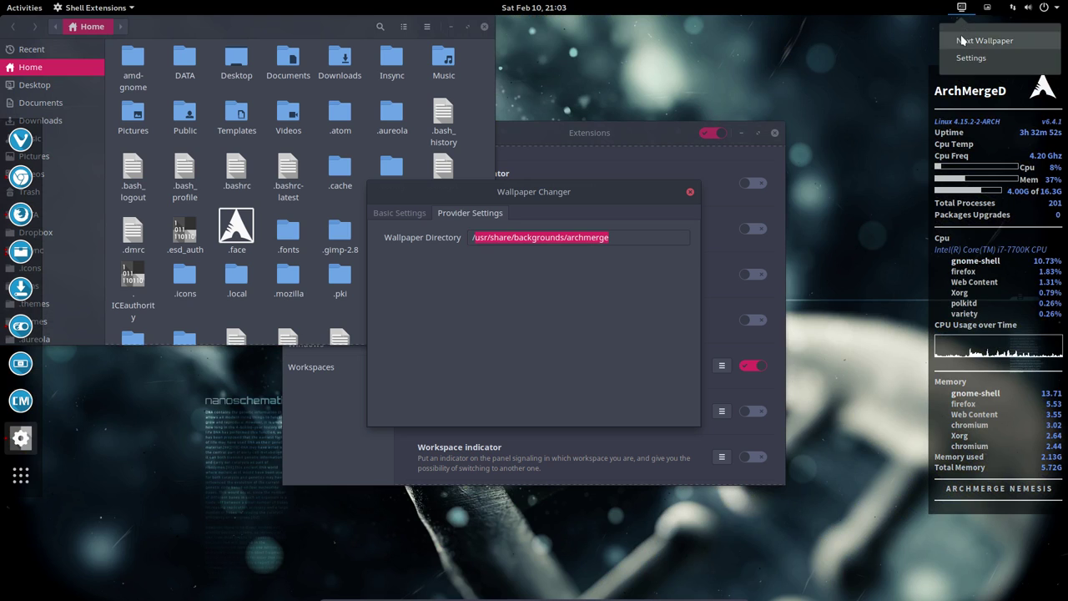
pyautogui.click(964, 38)
pyautogui.click(961, 7)
pyautogui.click(964, 39)
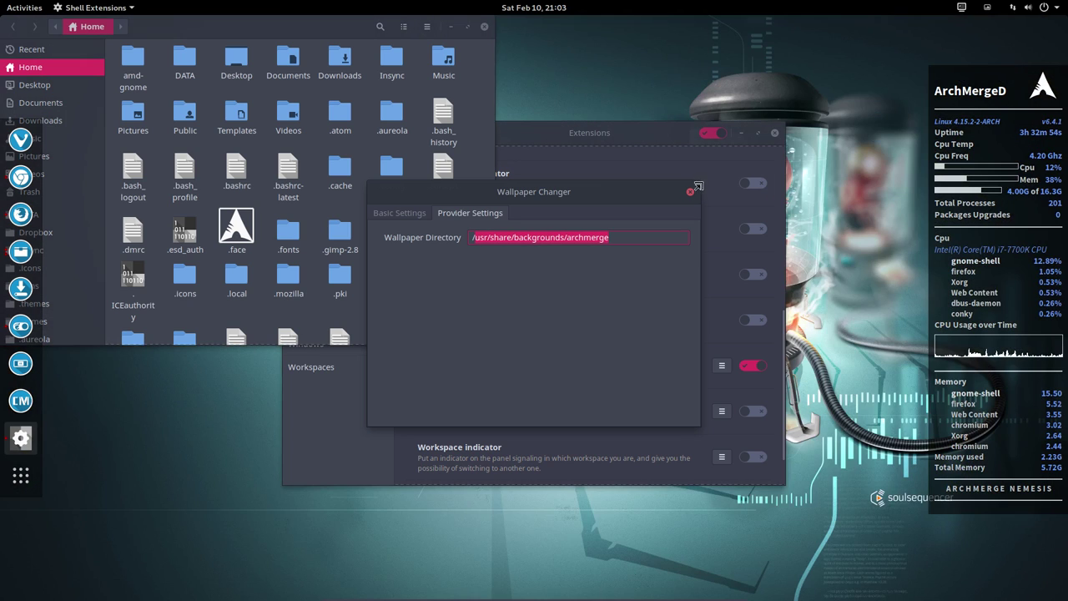
pyautogui.click(690, 192)
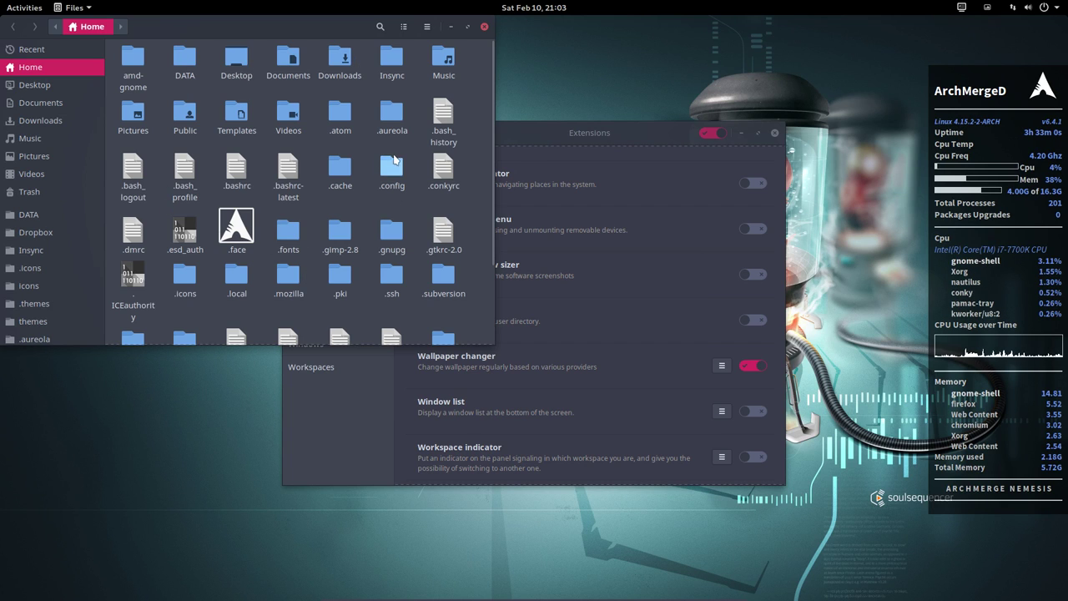
# Browse to .local/share/gnome-shell/extensions in the home folder, select the wallpaper-changer folder, and move the Files window toward the screen's centre.
pyautogui.doubleClick(237, 279)
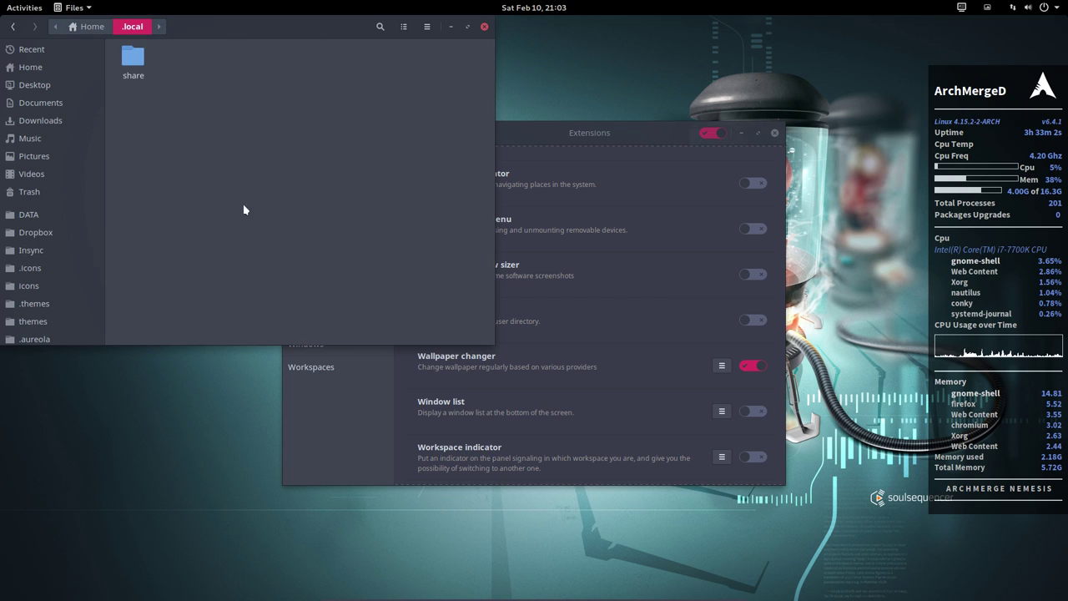
pyautogui.doubleClick(137, 60)
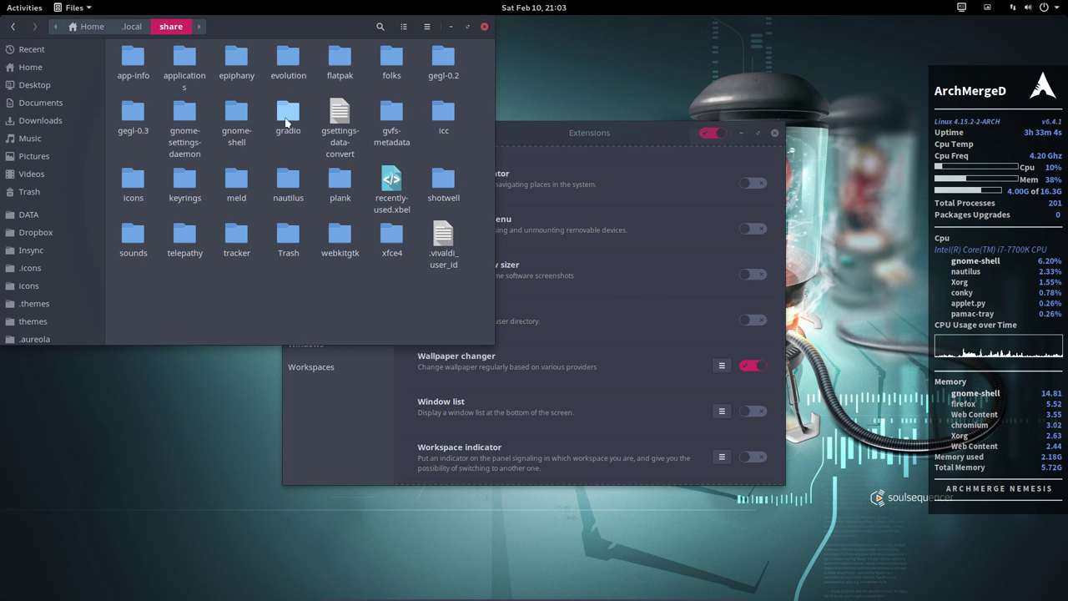
pyautogui.click(226, 121)
pyautogui.doubleClick(226, 119)
pyautogui.doubleClick(190, 62)
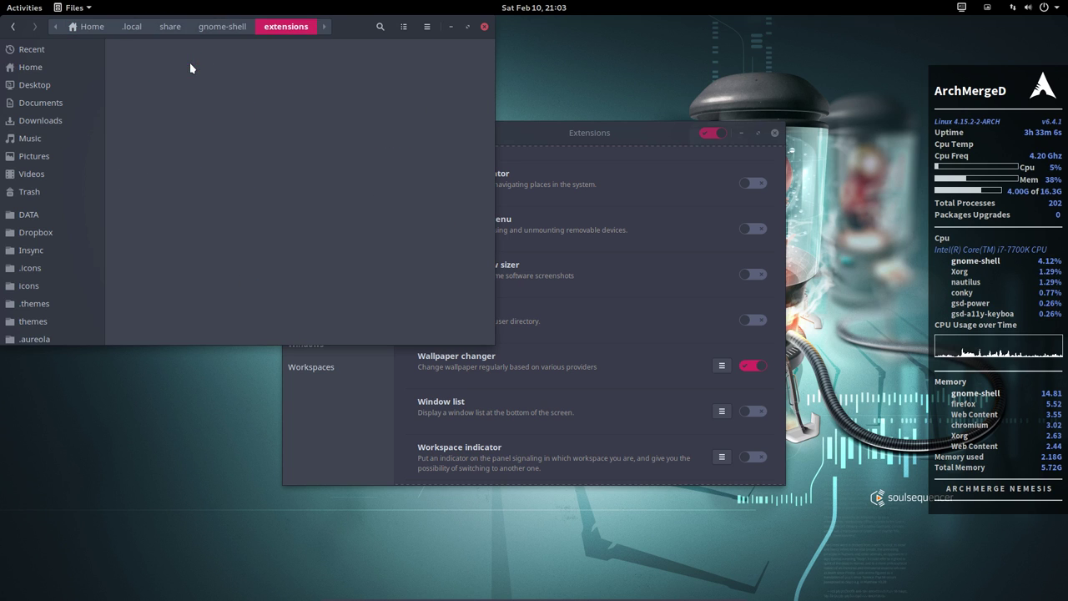
pyautogui.click(236, 60)
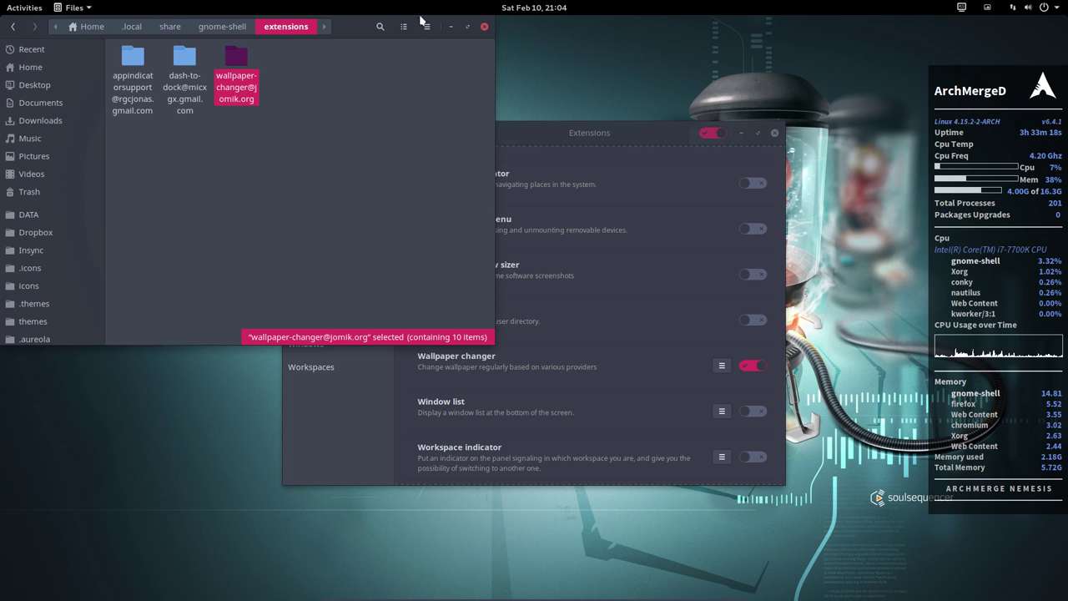
pyautogui.moveTo(356, 37); pyautogui.dragTo(559, 119)
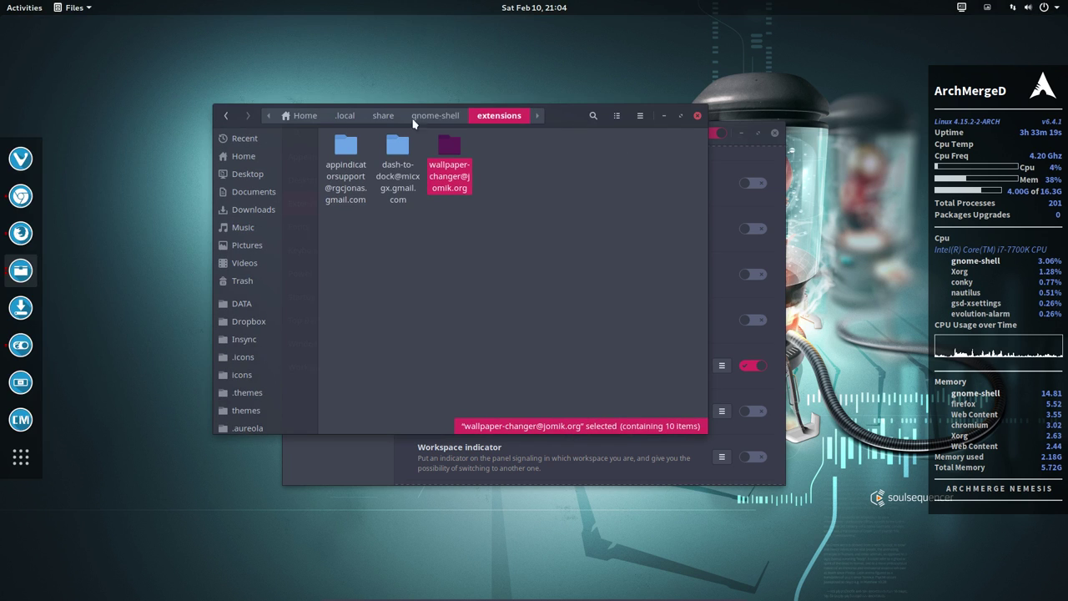
# Switch to Chromium, turn Wallpaper Changer off on its extension page, and uninstall it from the installed extensions list.
pyautogui.click(21, 196)
pyautogui.click(775, 131)
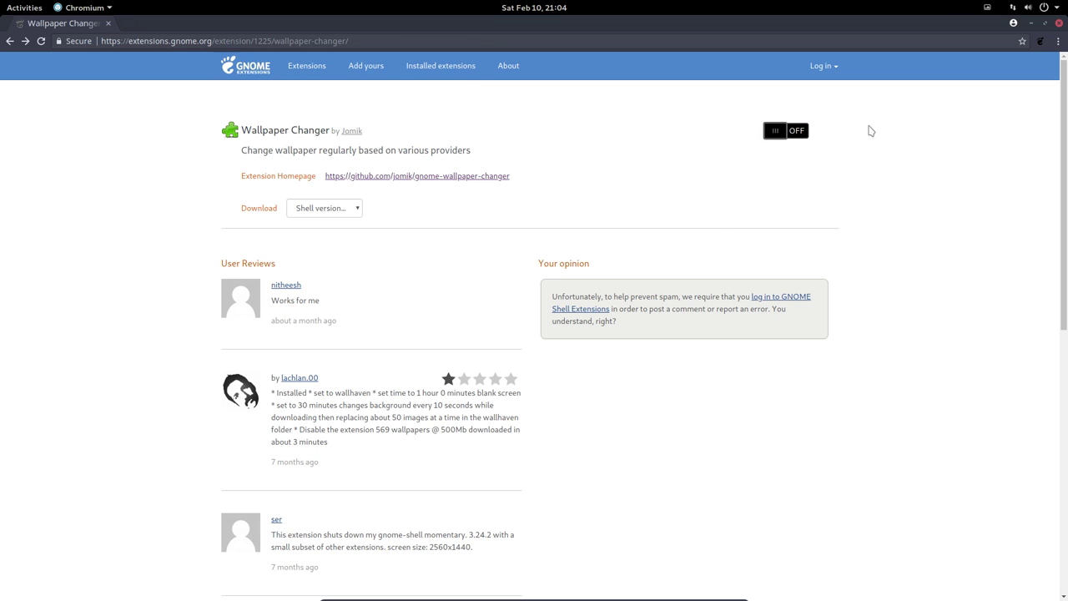
pyautogui.click(451, 64)
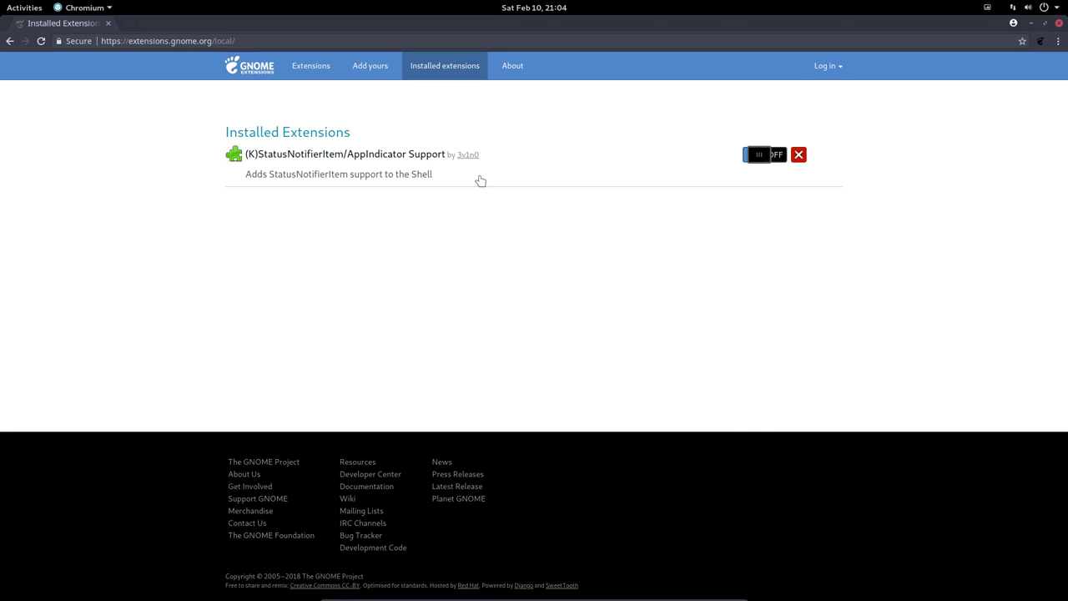
pyautogui.scroll(-2, 505, 276)
pyautogui.scroll(-5, 502, 275)
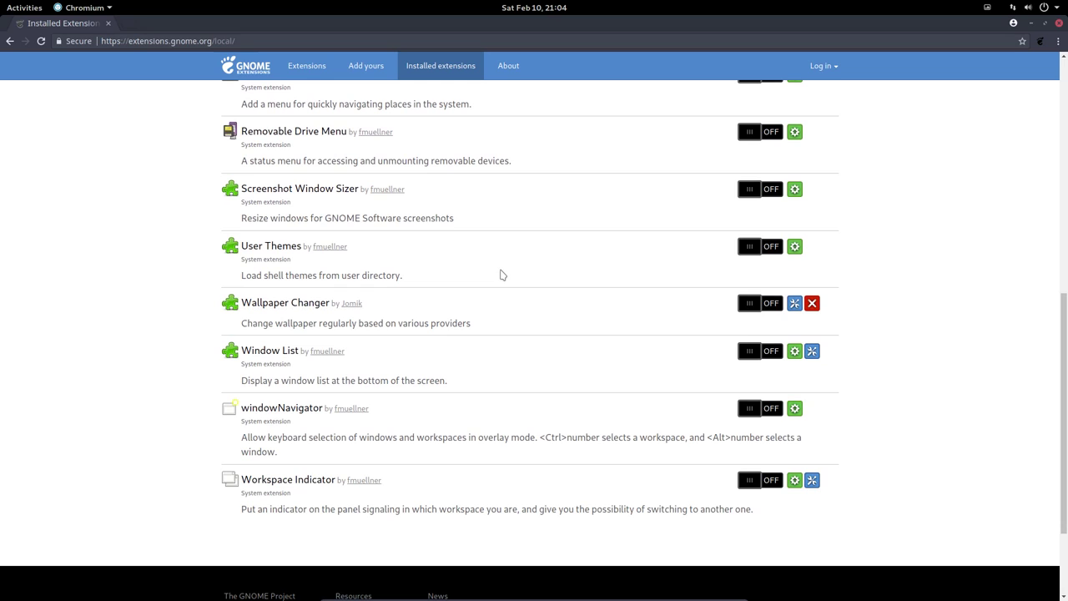
pyautogui.click(812, 304)
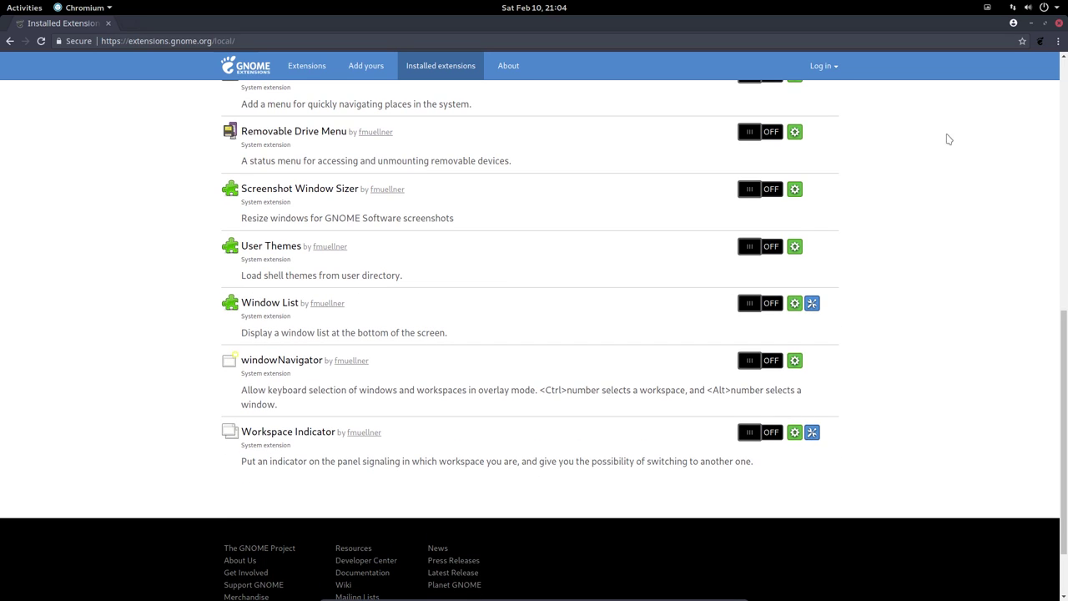
# Minimize the browser to check the local extensions folder, and close the Files window.
pyautogui.click(1033, 24)
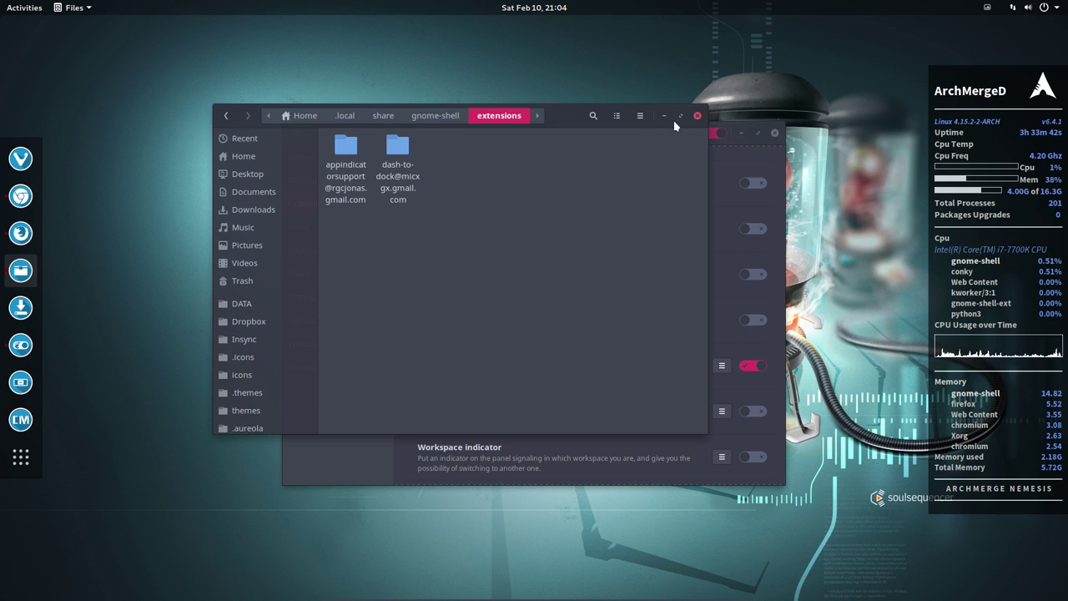
pyautogui.click(697, 115)
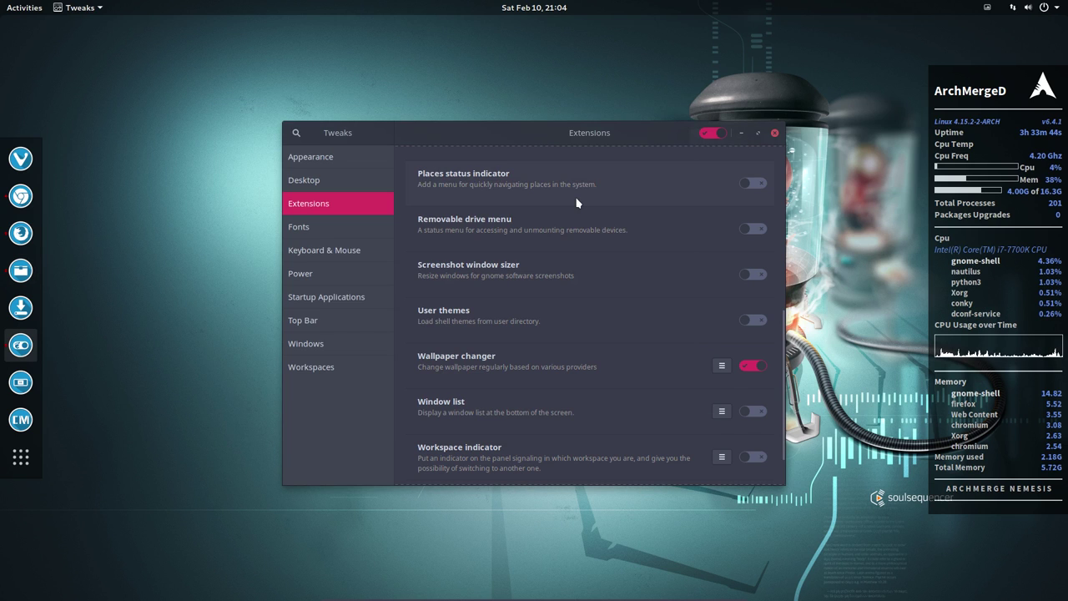